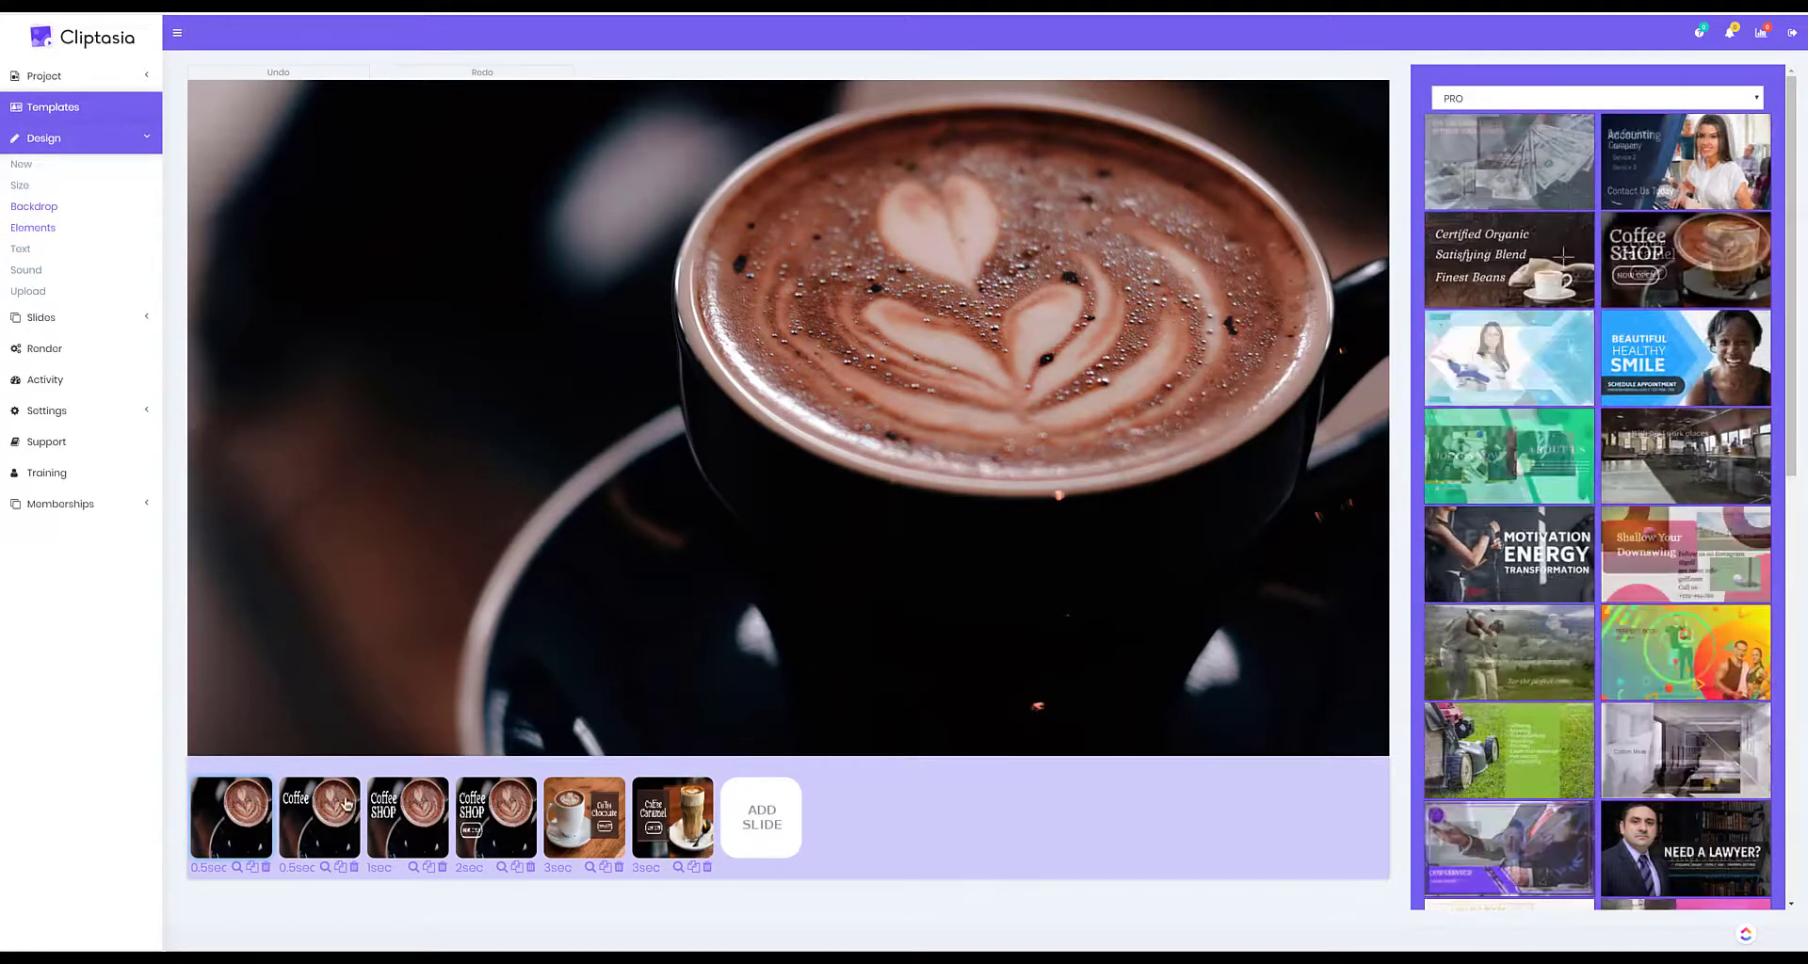
Step: Give slide 2 the 'coffee shop' backdrop showing a latte beside a brass bell and receipts
click(299, 824)
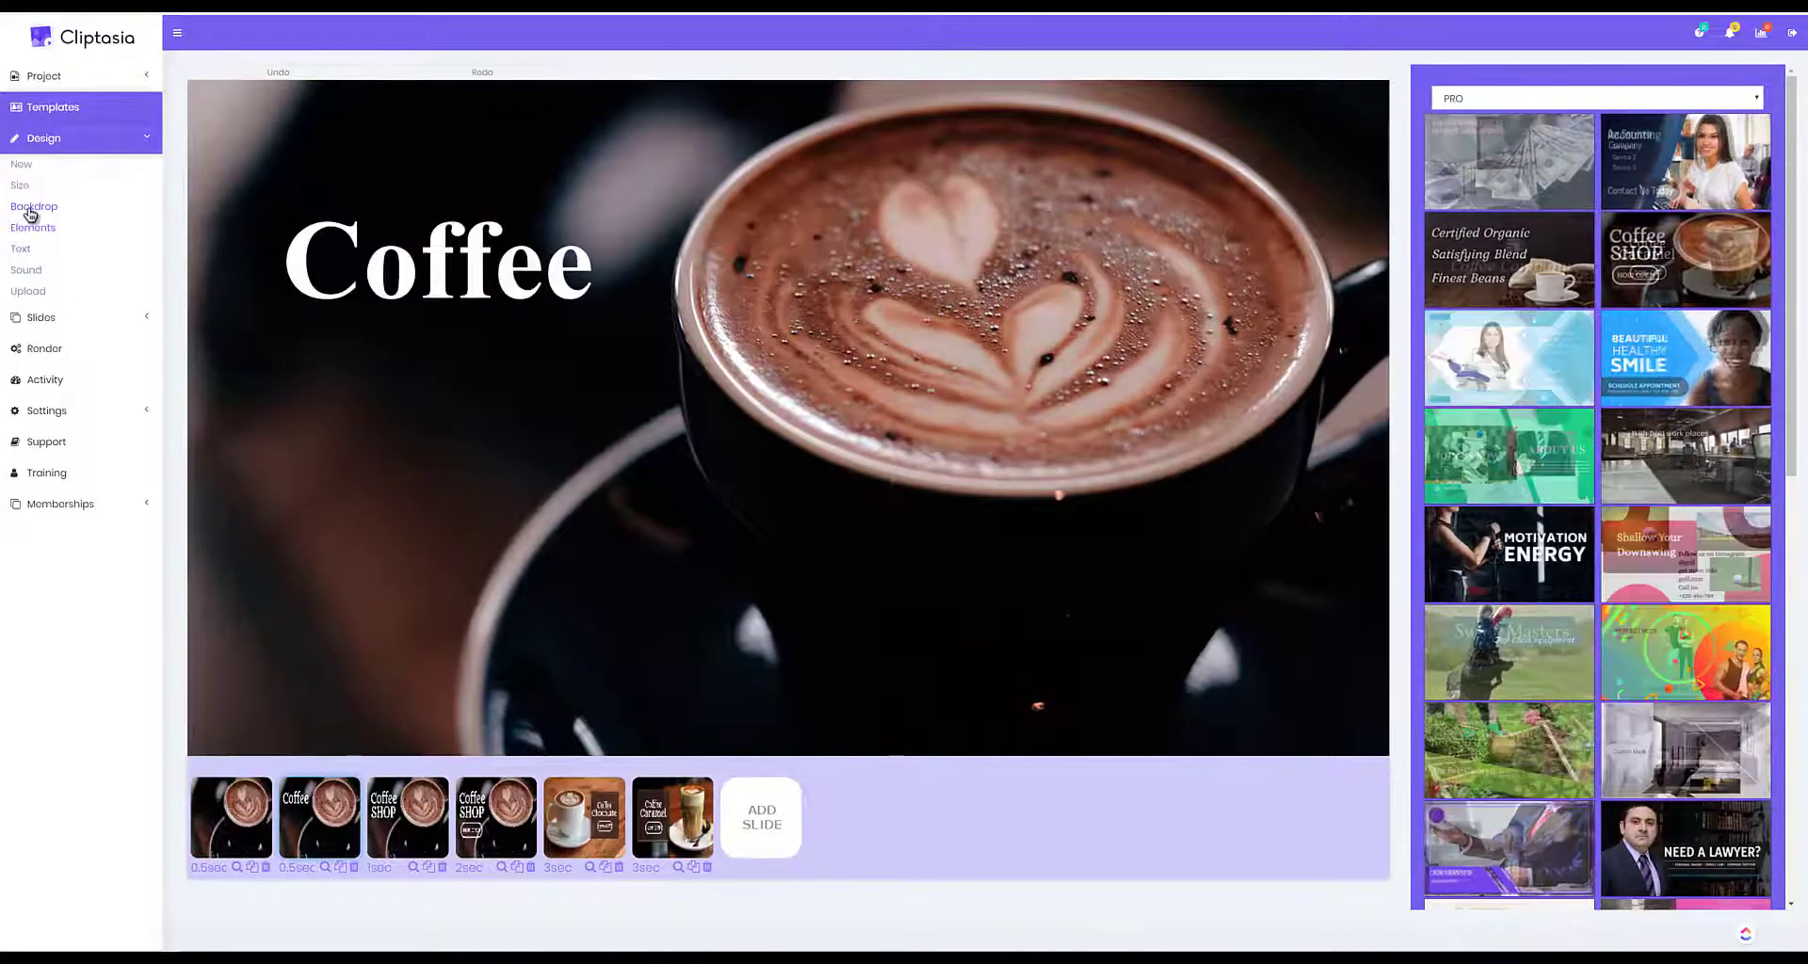
click(36, 207)
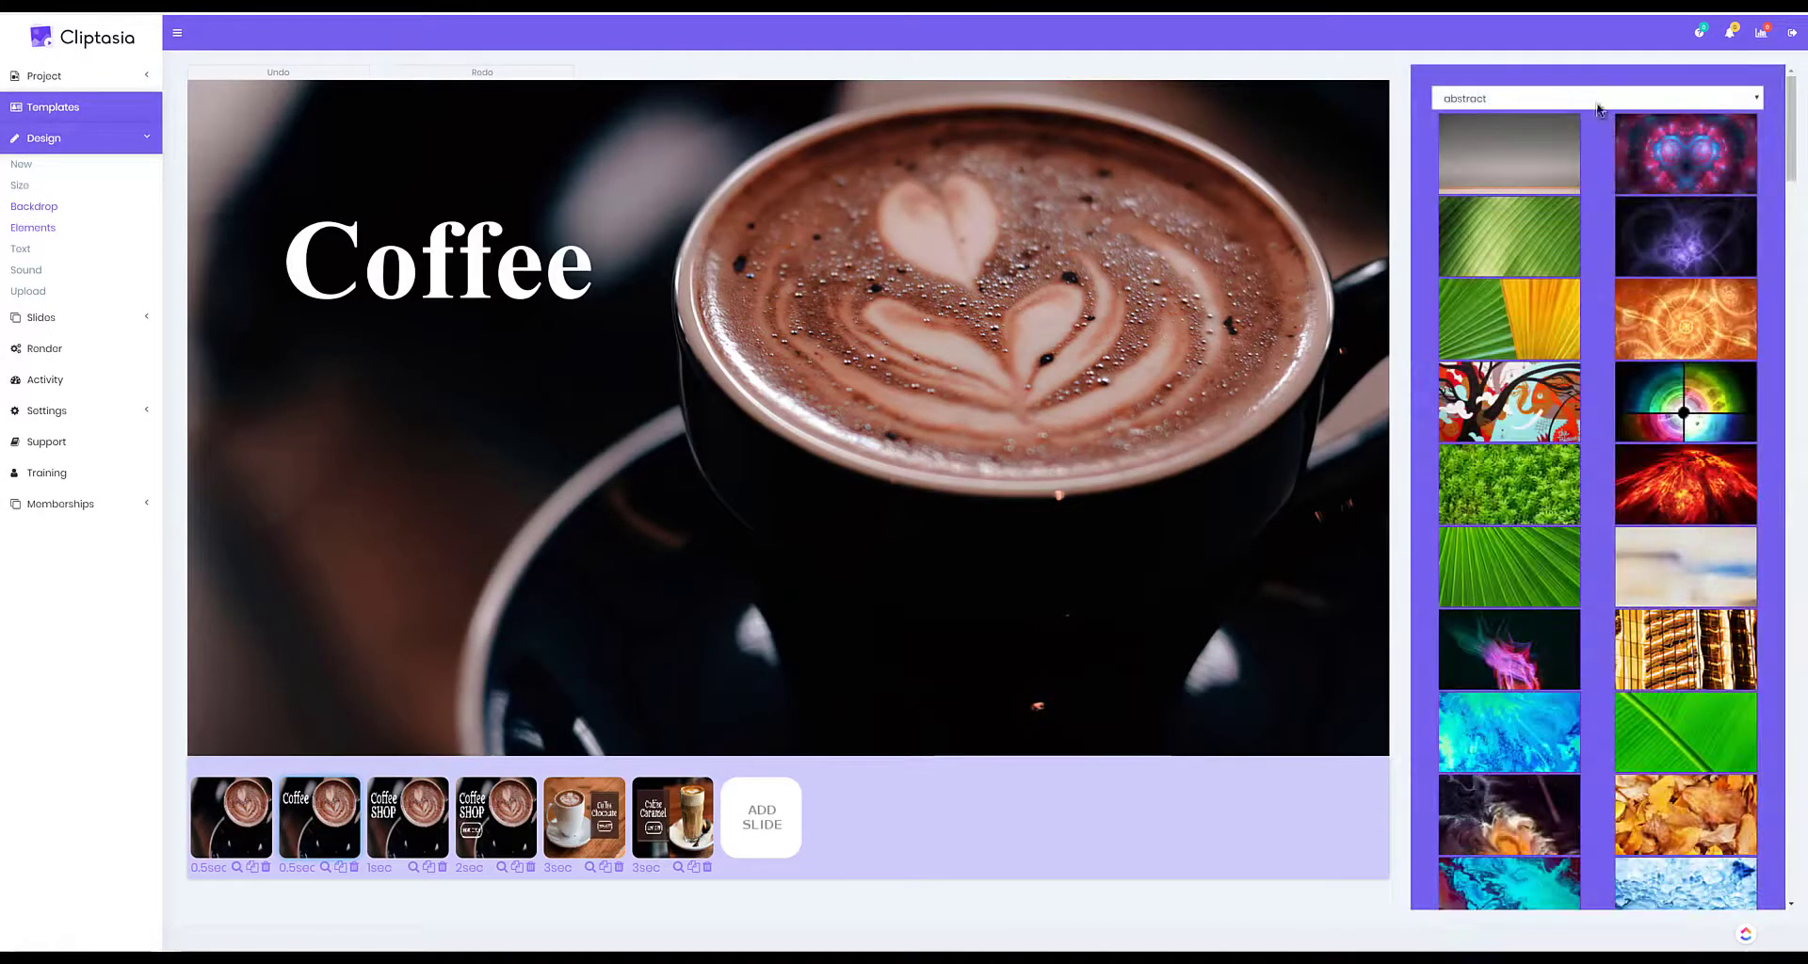
click(1601, 102)
click(1561, 234)
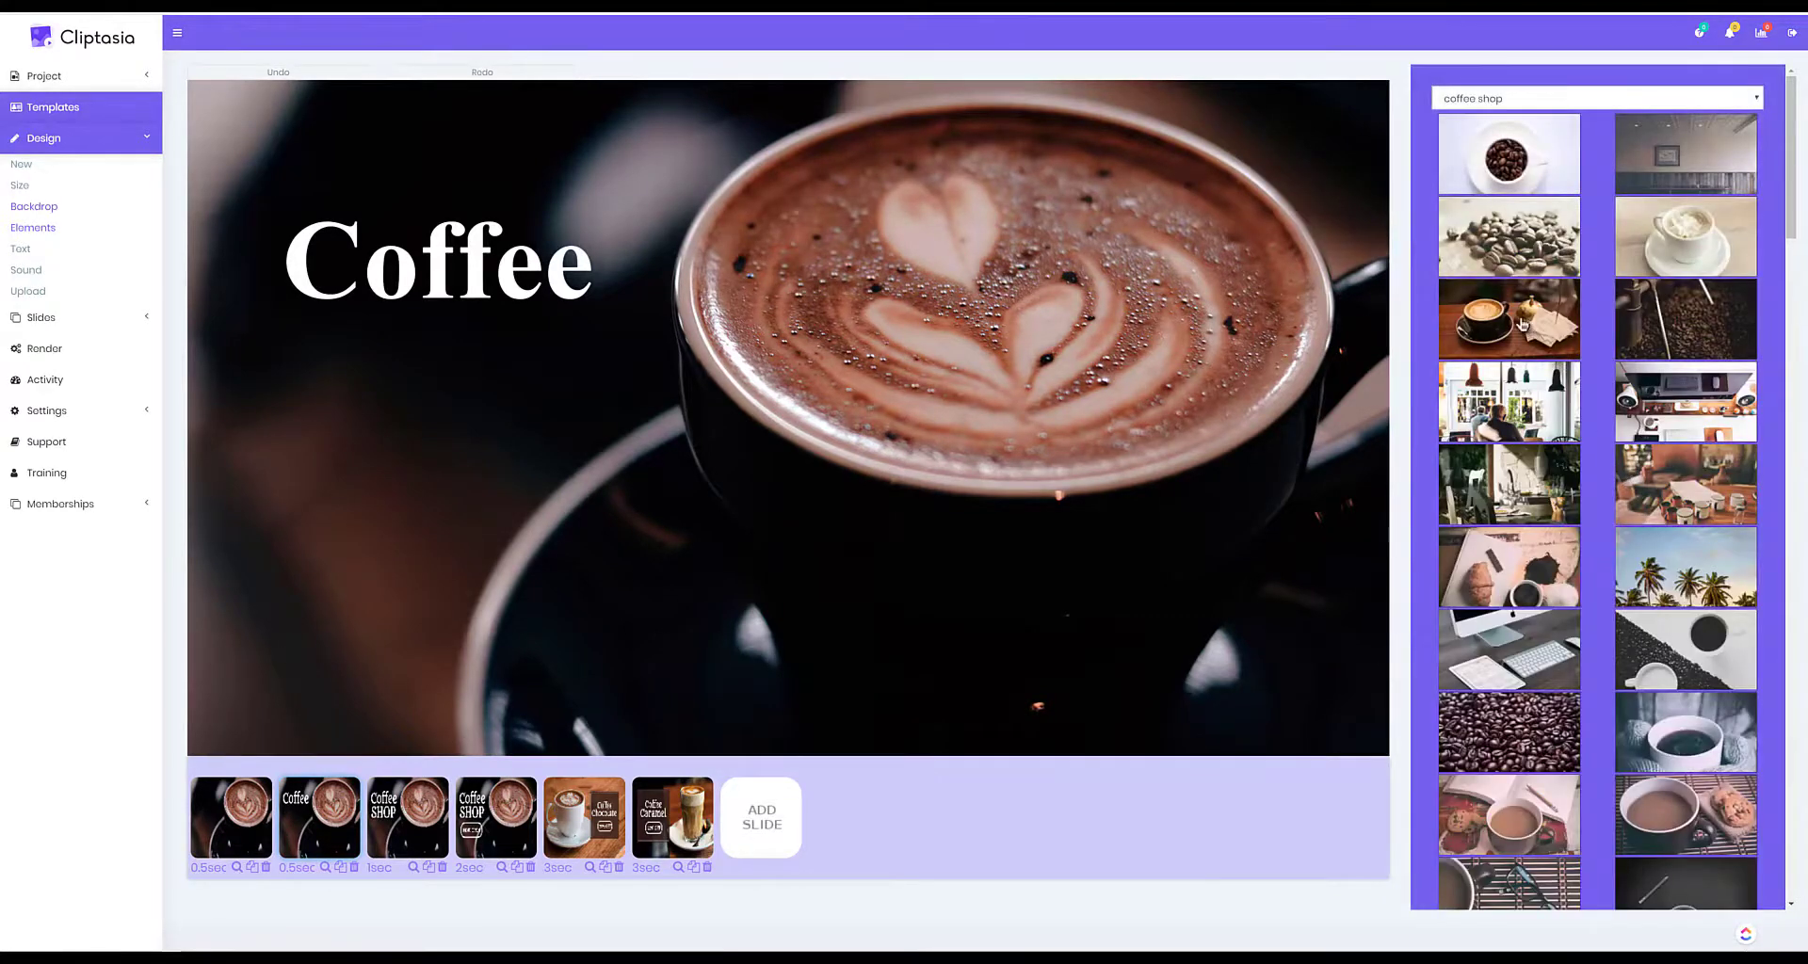
click(1523, 323)
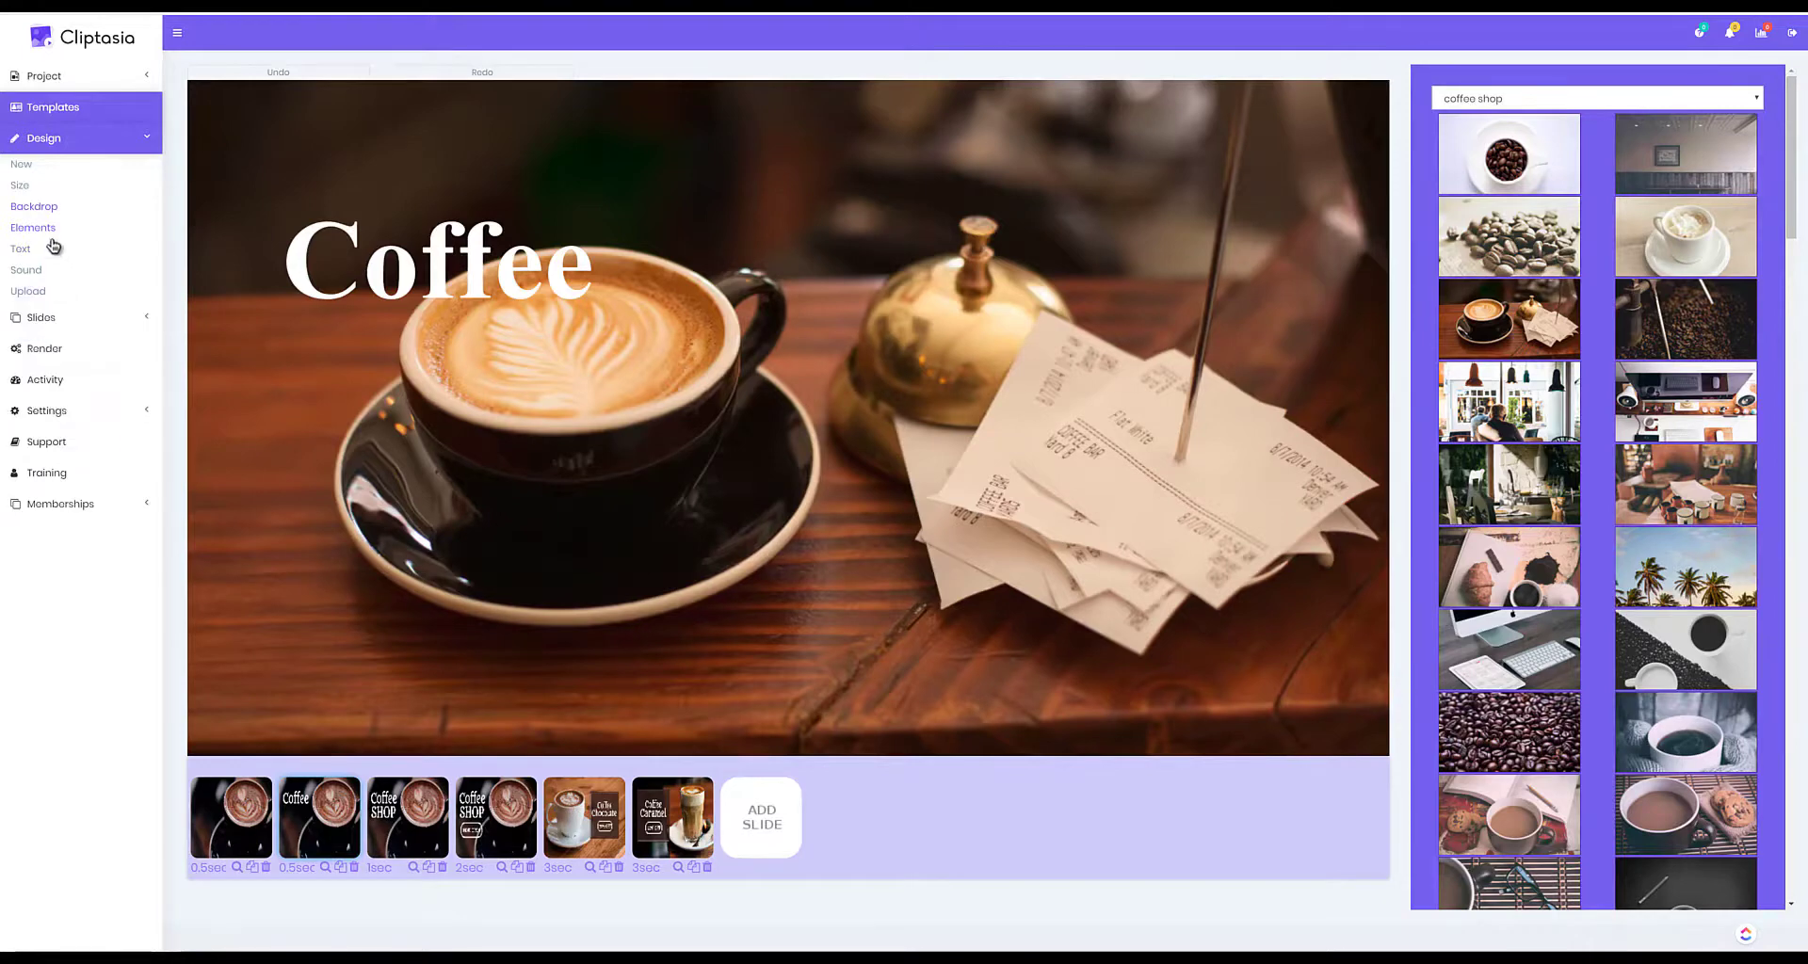
Step: Add the cappuccino-with-biscuits image from the cutouts element category to the slide
click(1476, 100)
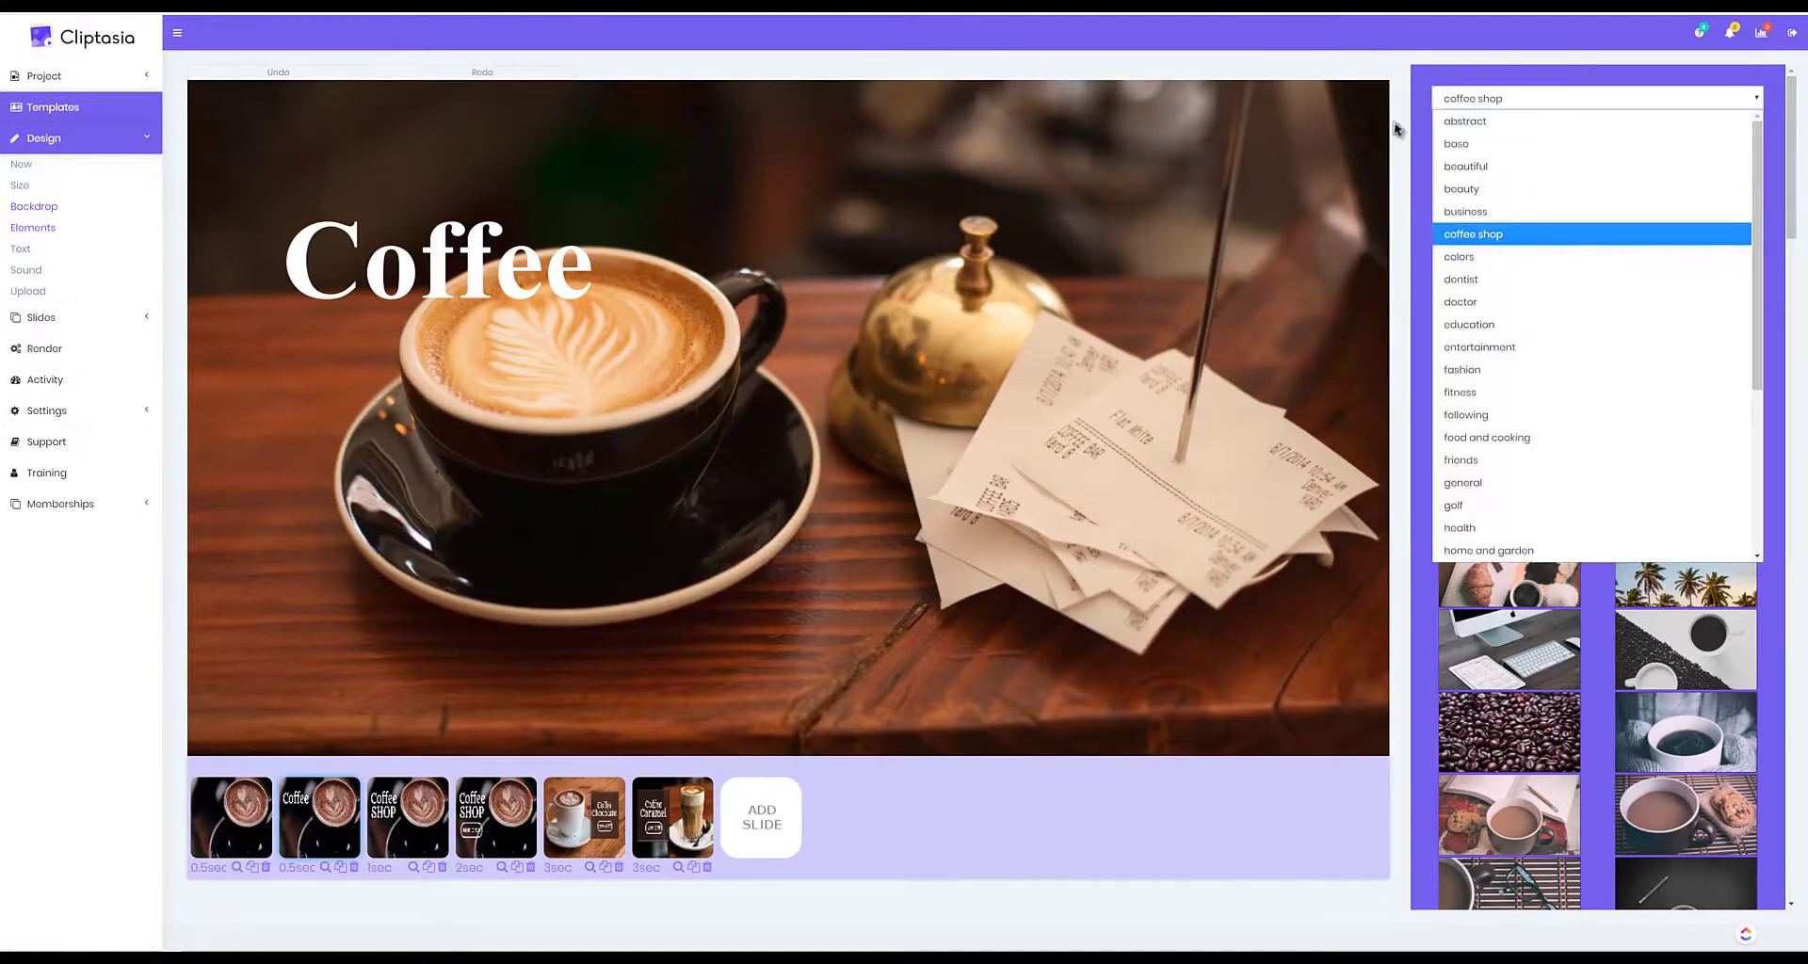
click(51, 229)
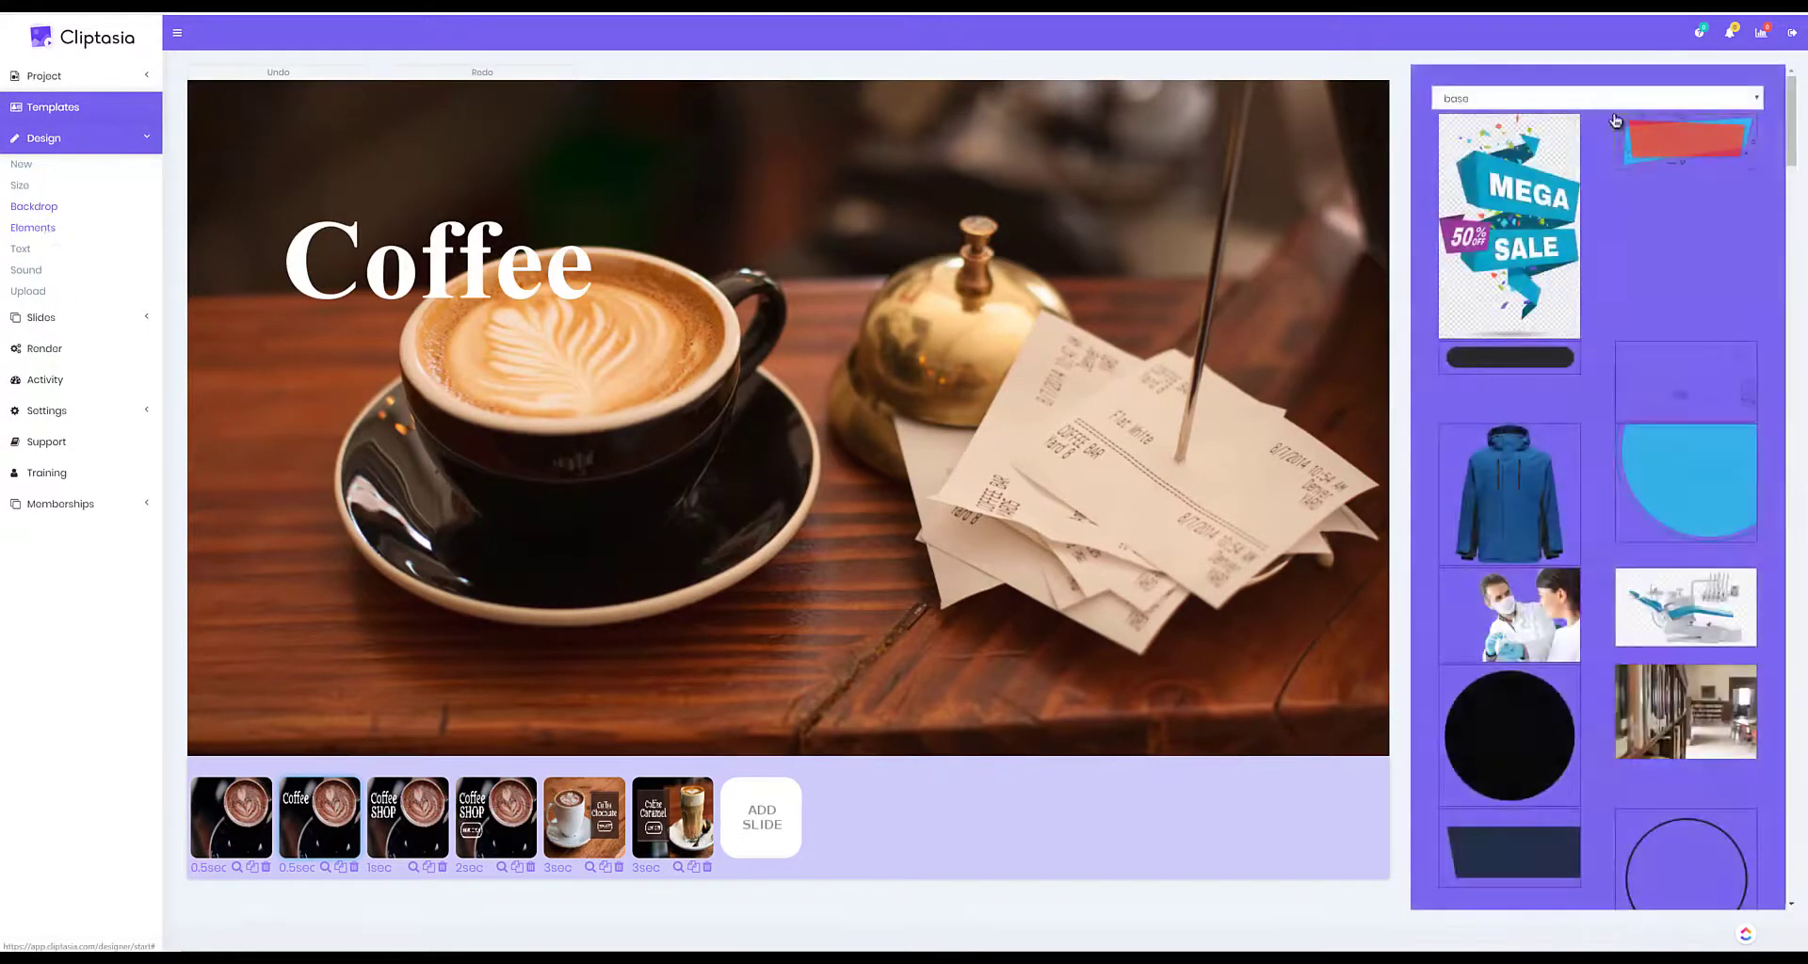
click(1609, 101)
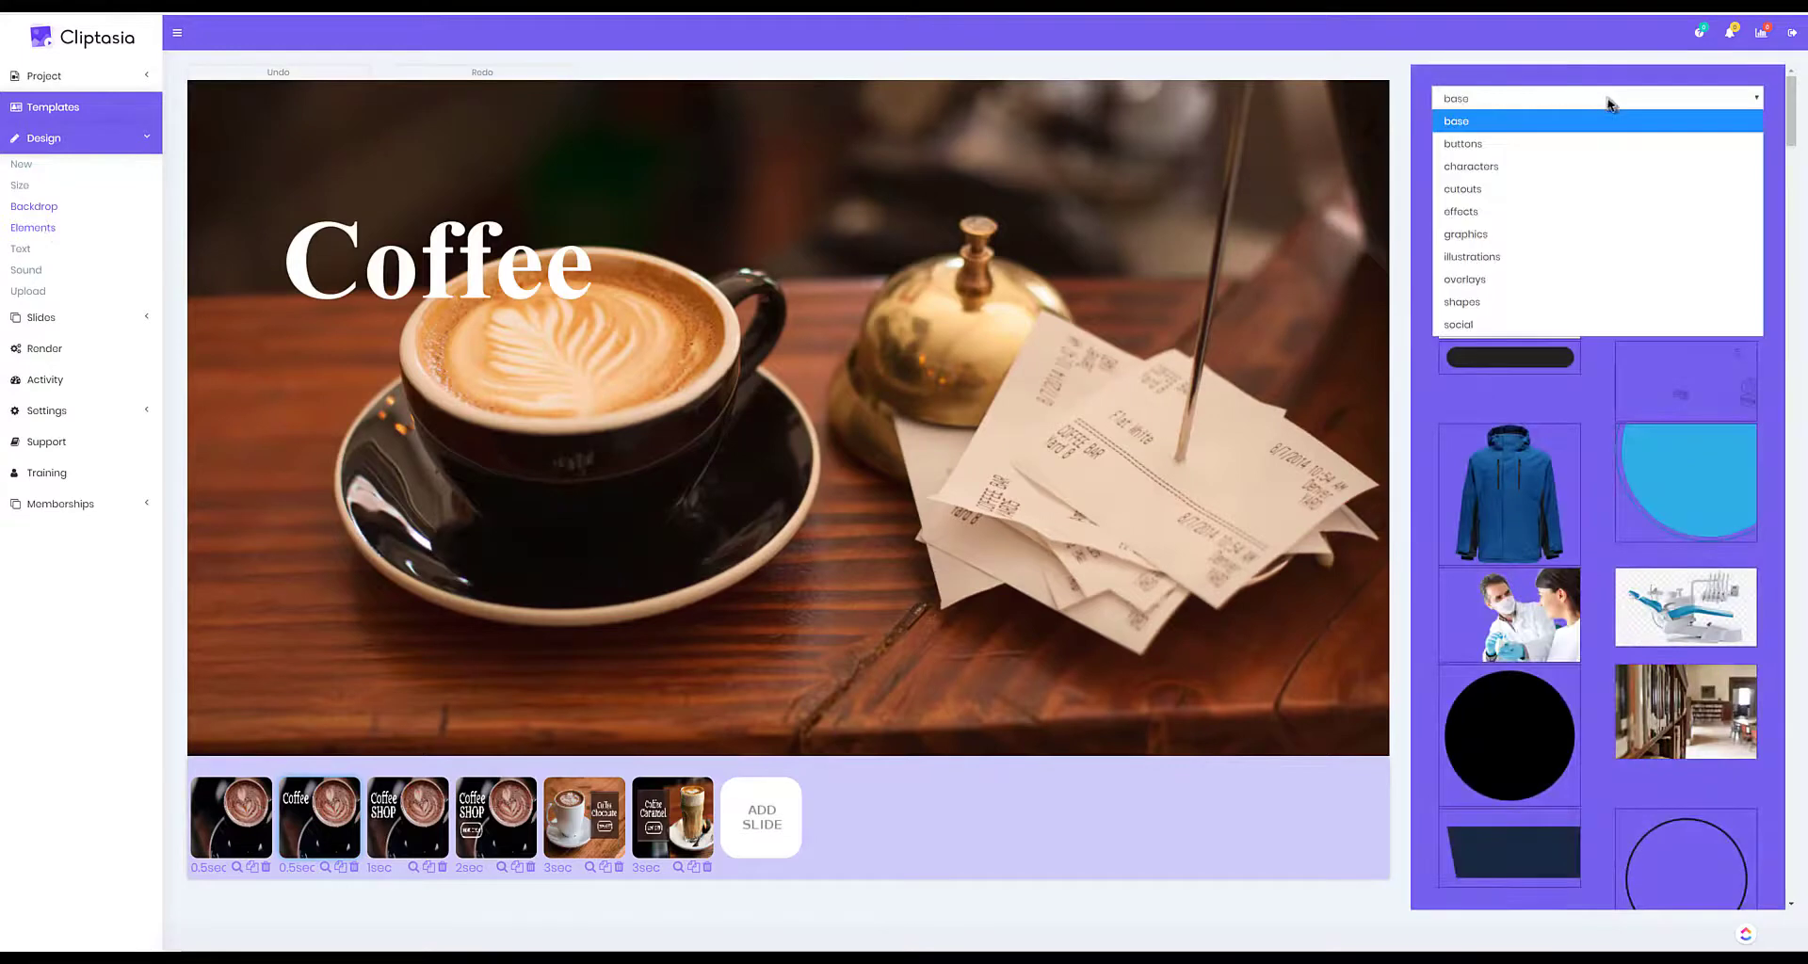
click(1574, 186)
scroll(1620, 452, down, 8)
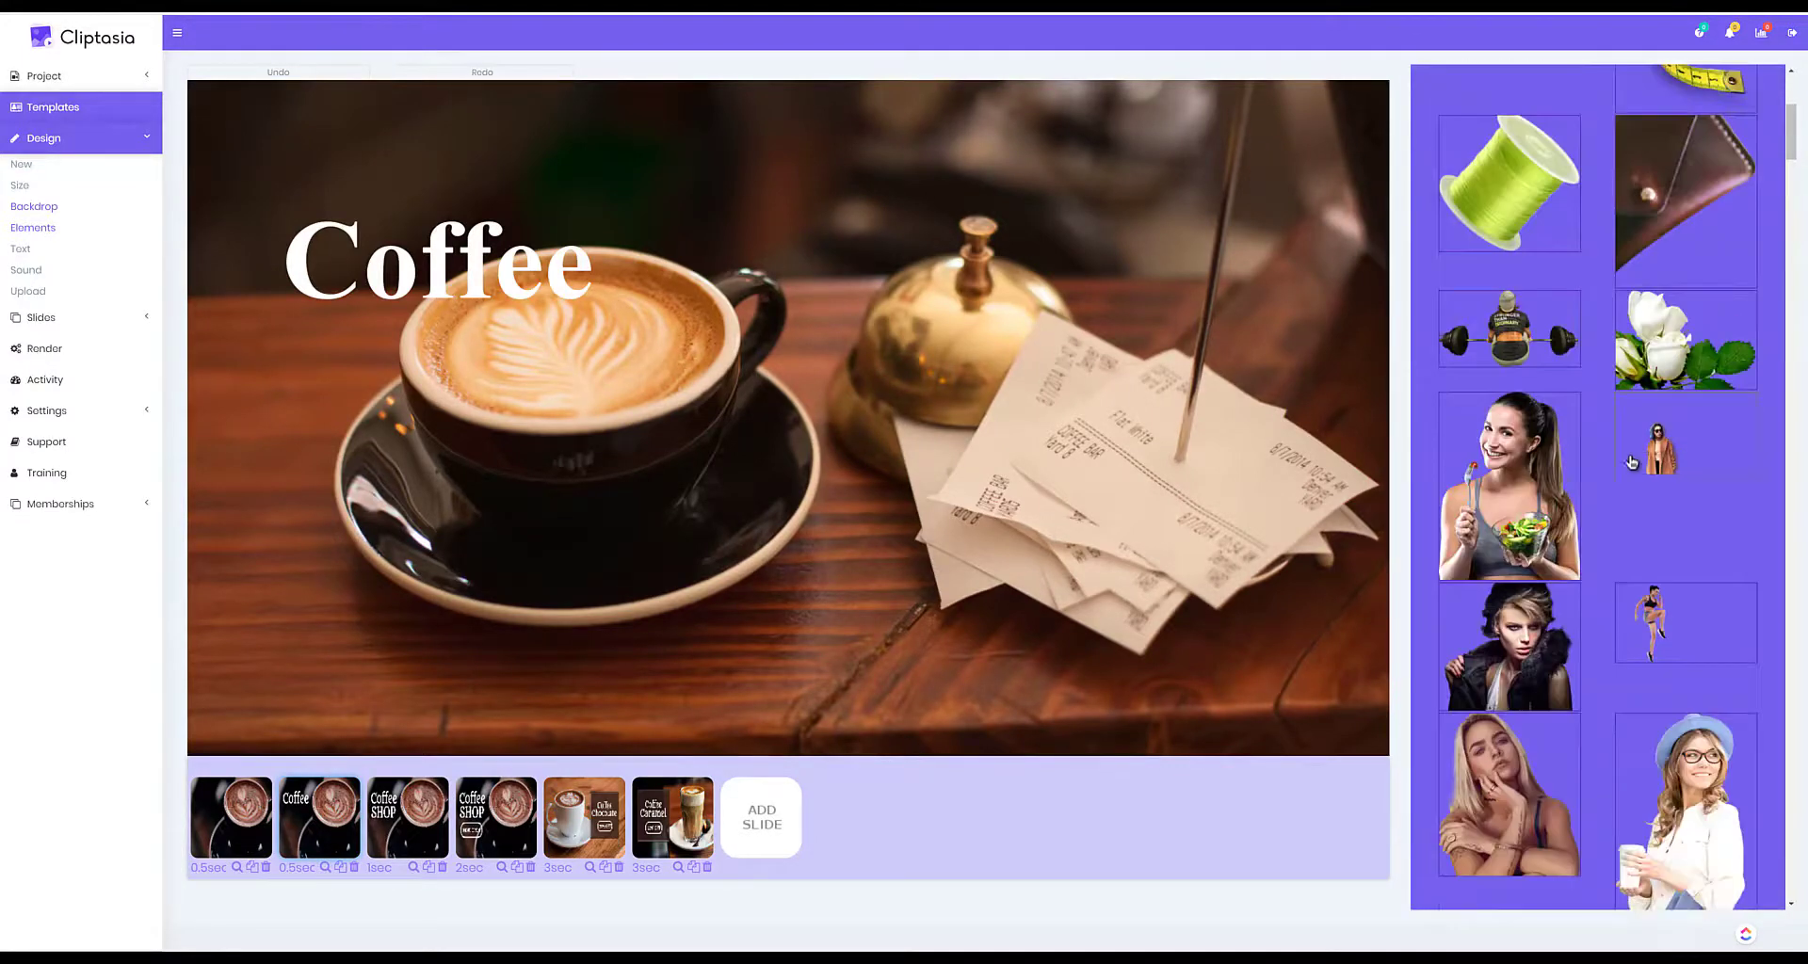
scroll(1621, 478, down, 10)
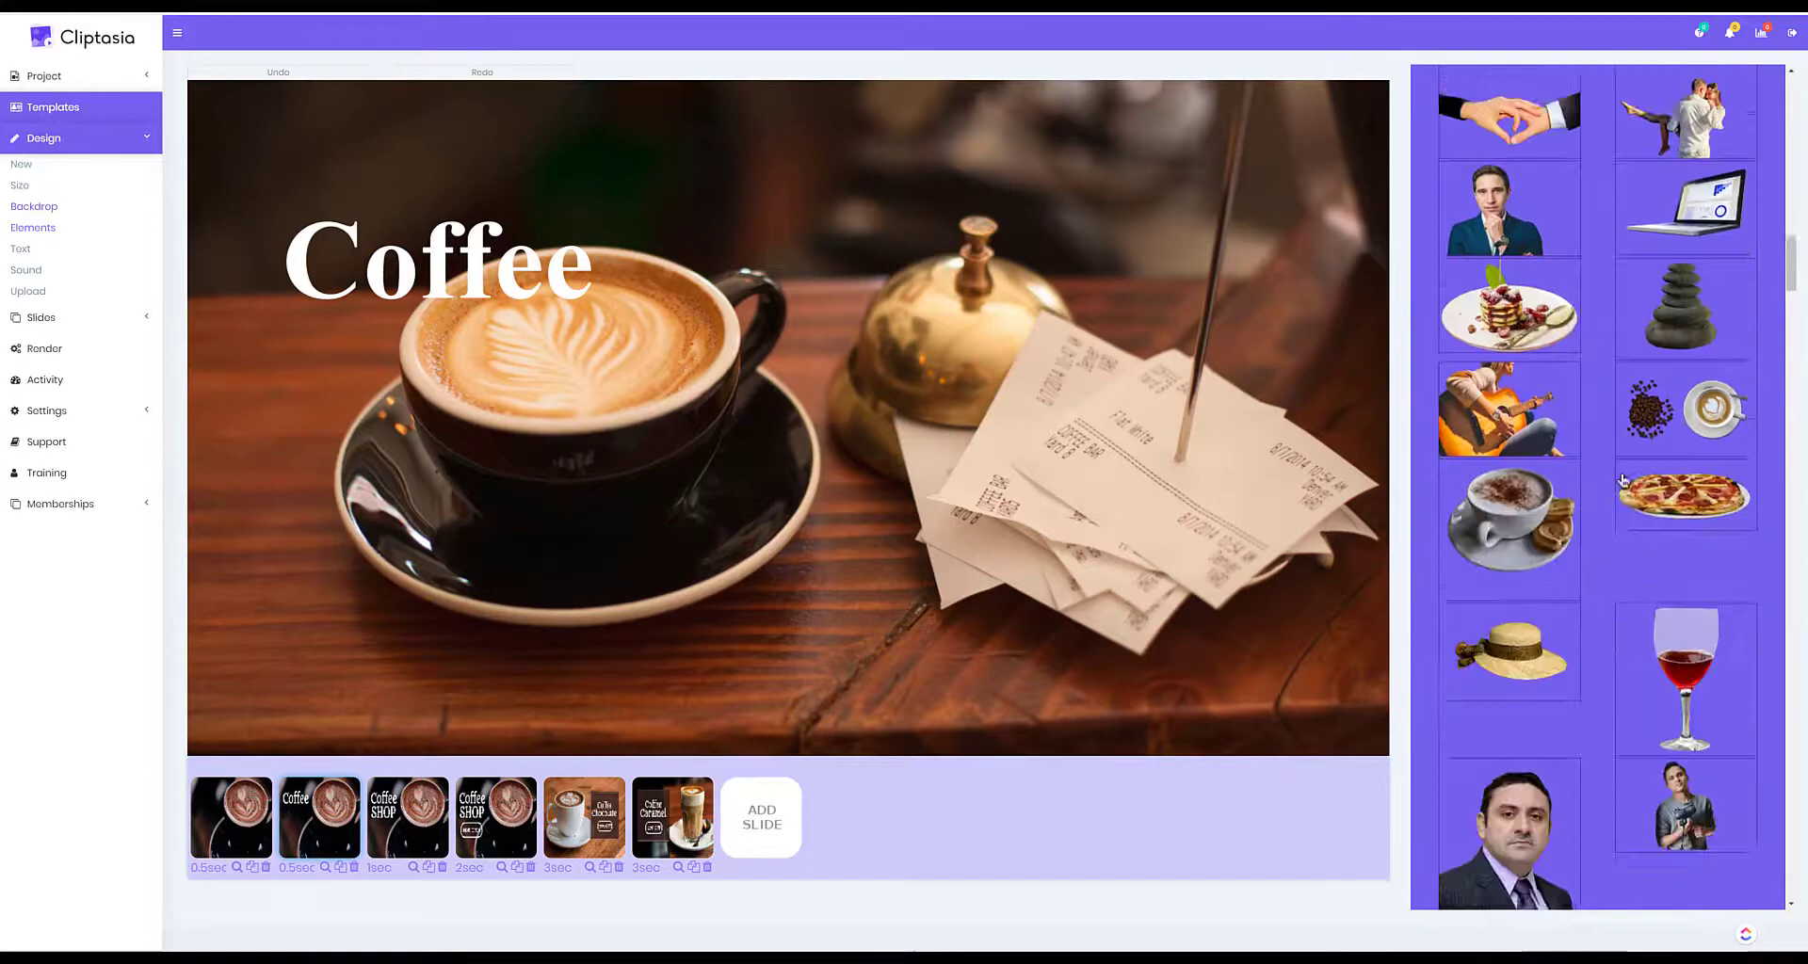
click(1512, 471)
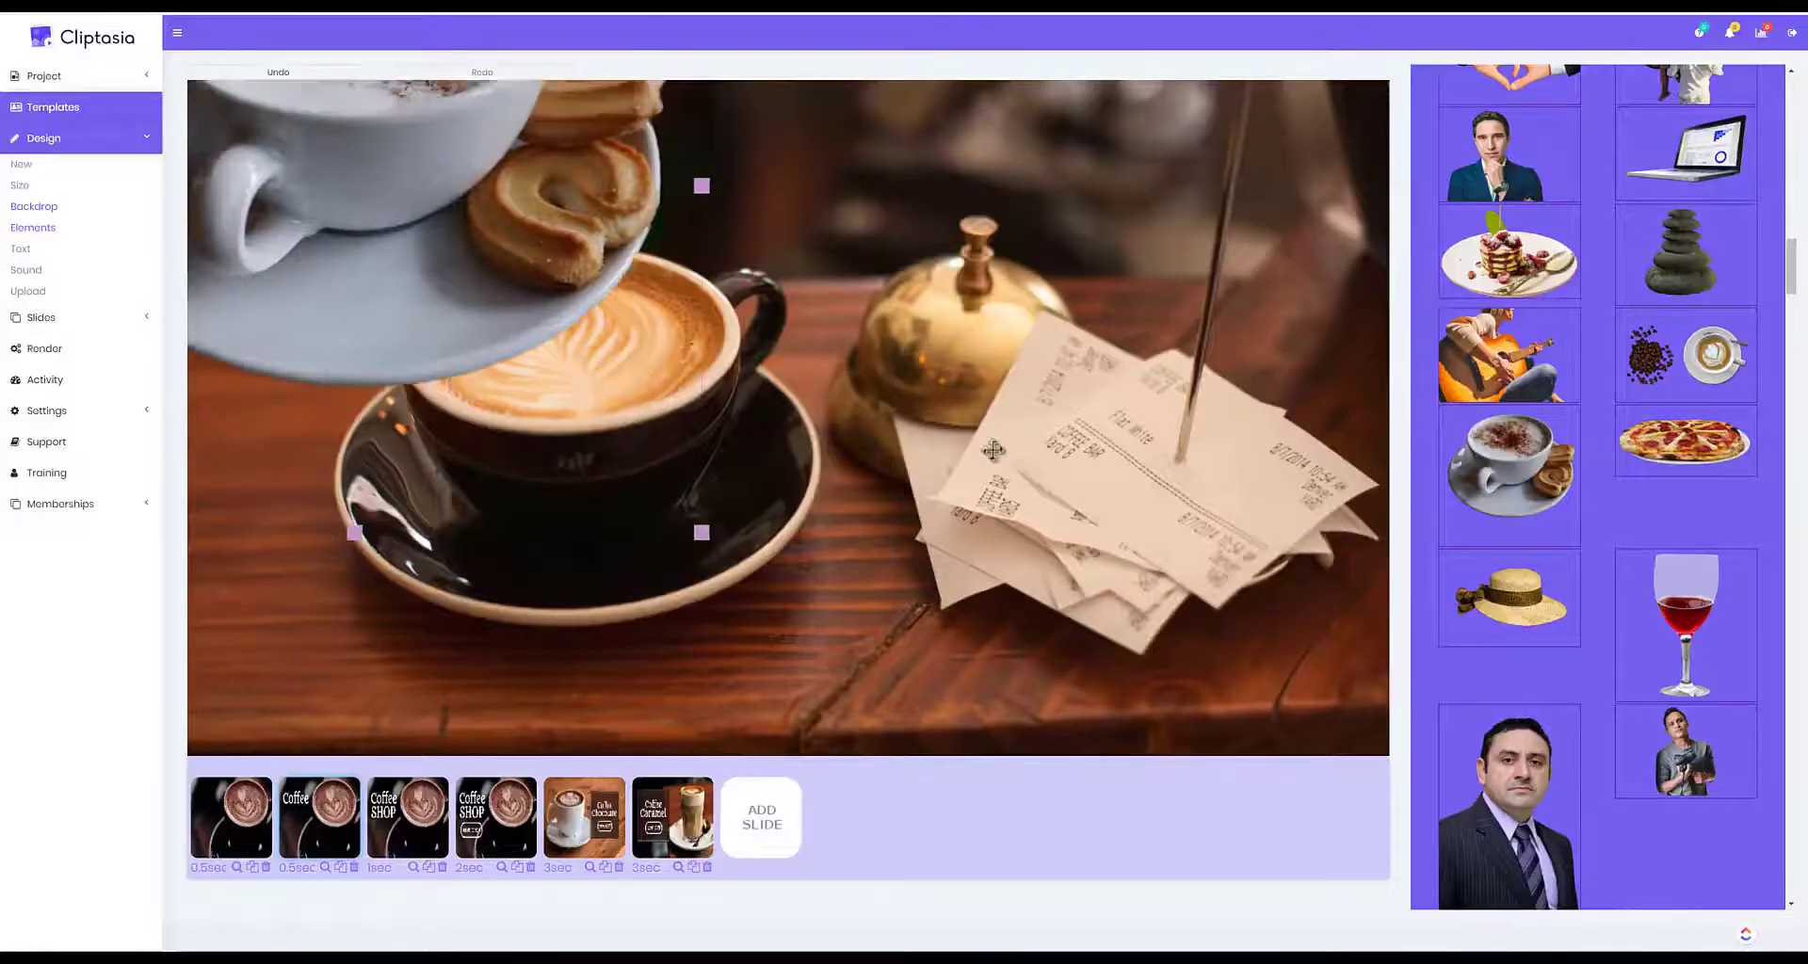
Step: Shrink the cappuccino cutout and place it over the receipts at the lower right
drag(532, 273, 1175, 565)
drag(632, 166, 1060, 542)
drag(1181, 620, 1289, 552)
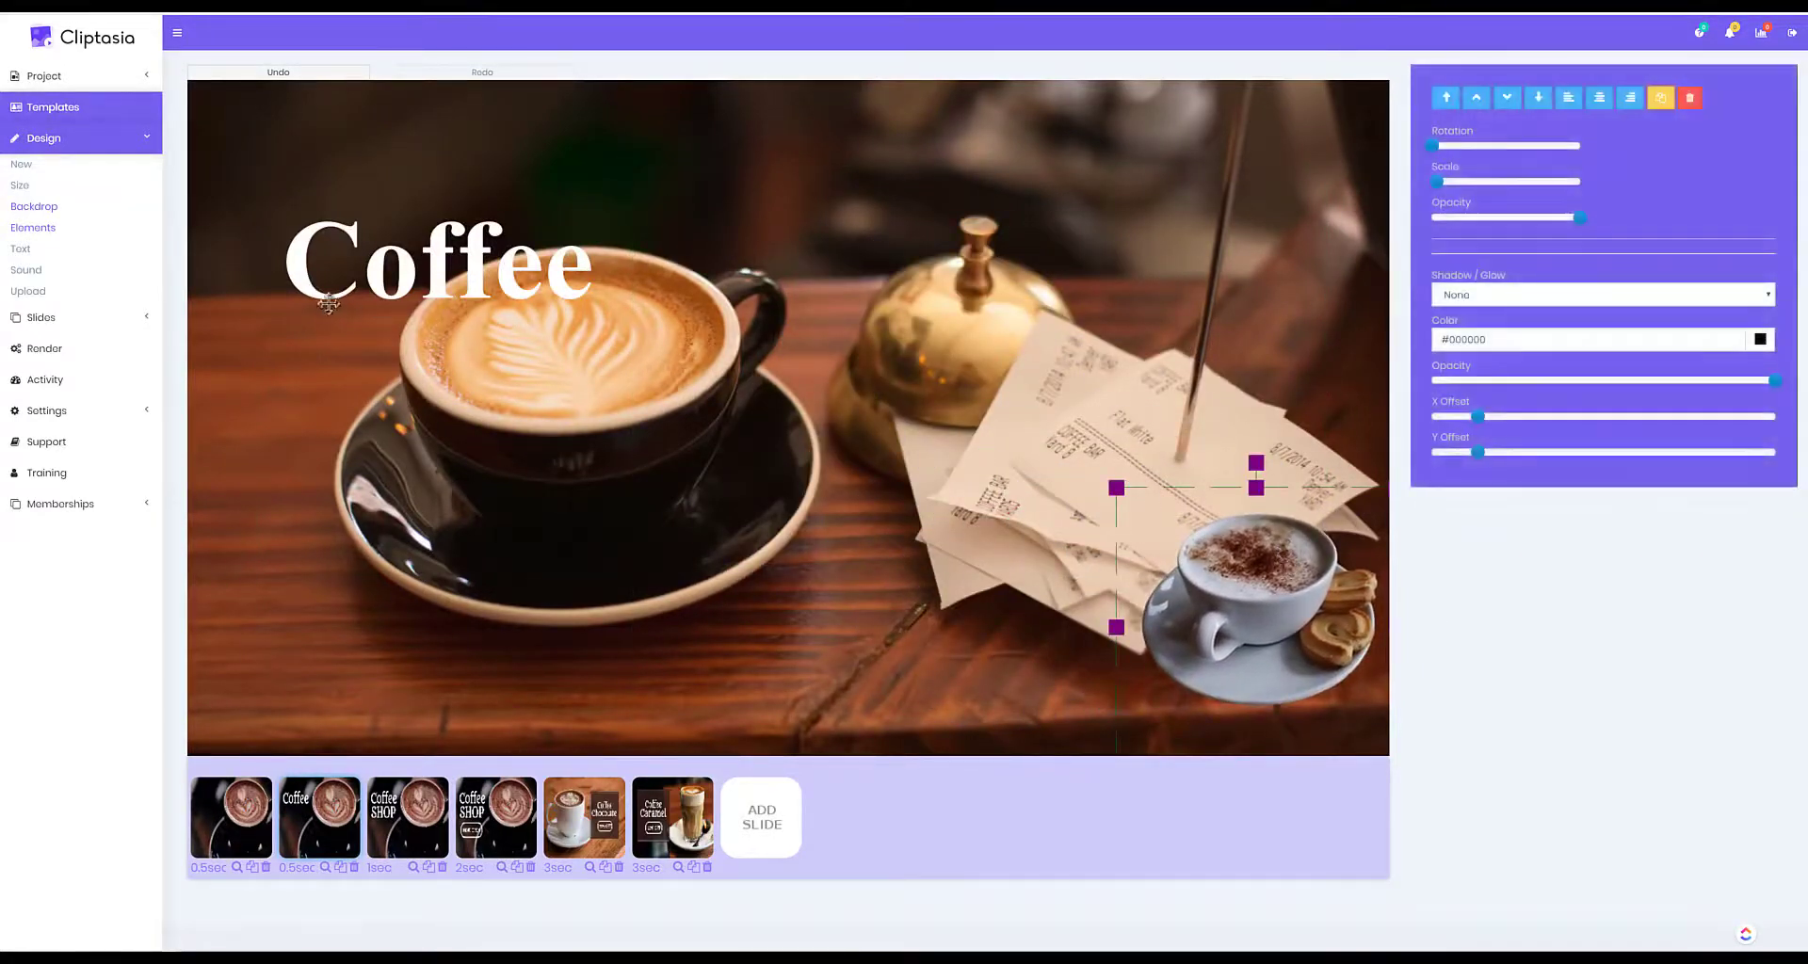
Step: Show the effects category in the graphic elements gallery
click(48, 229)
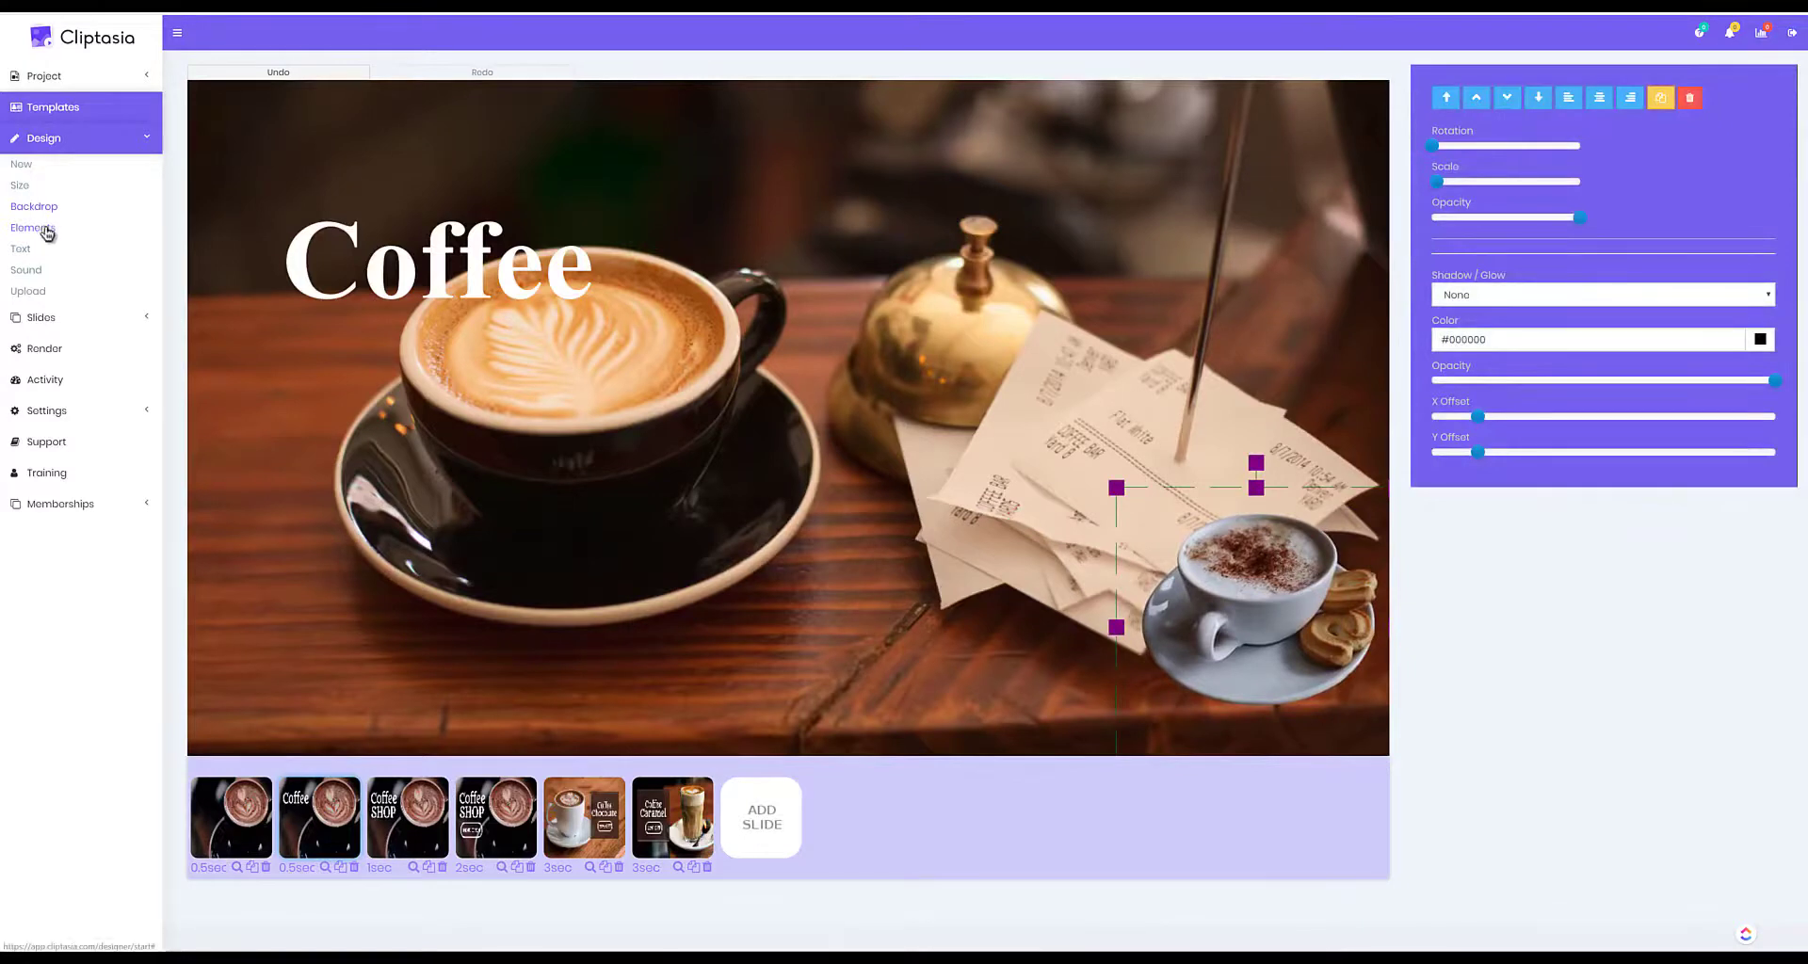
click(1517, 102)
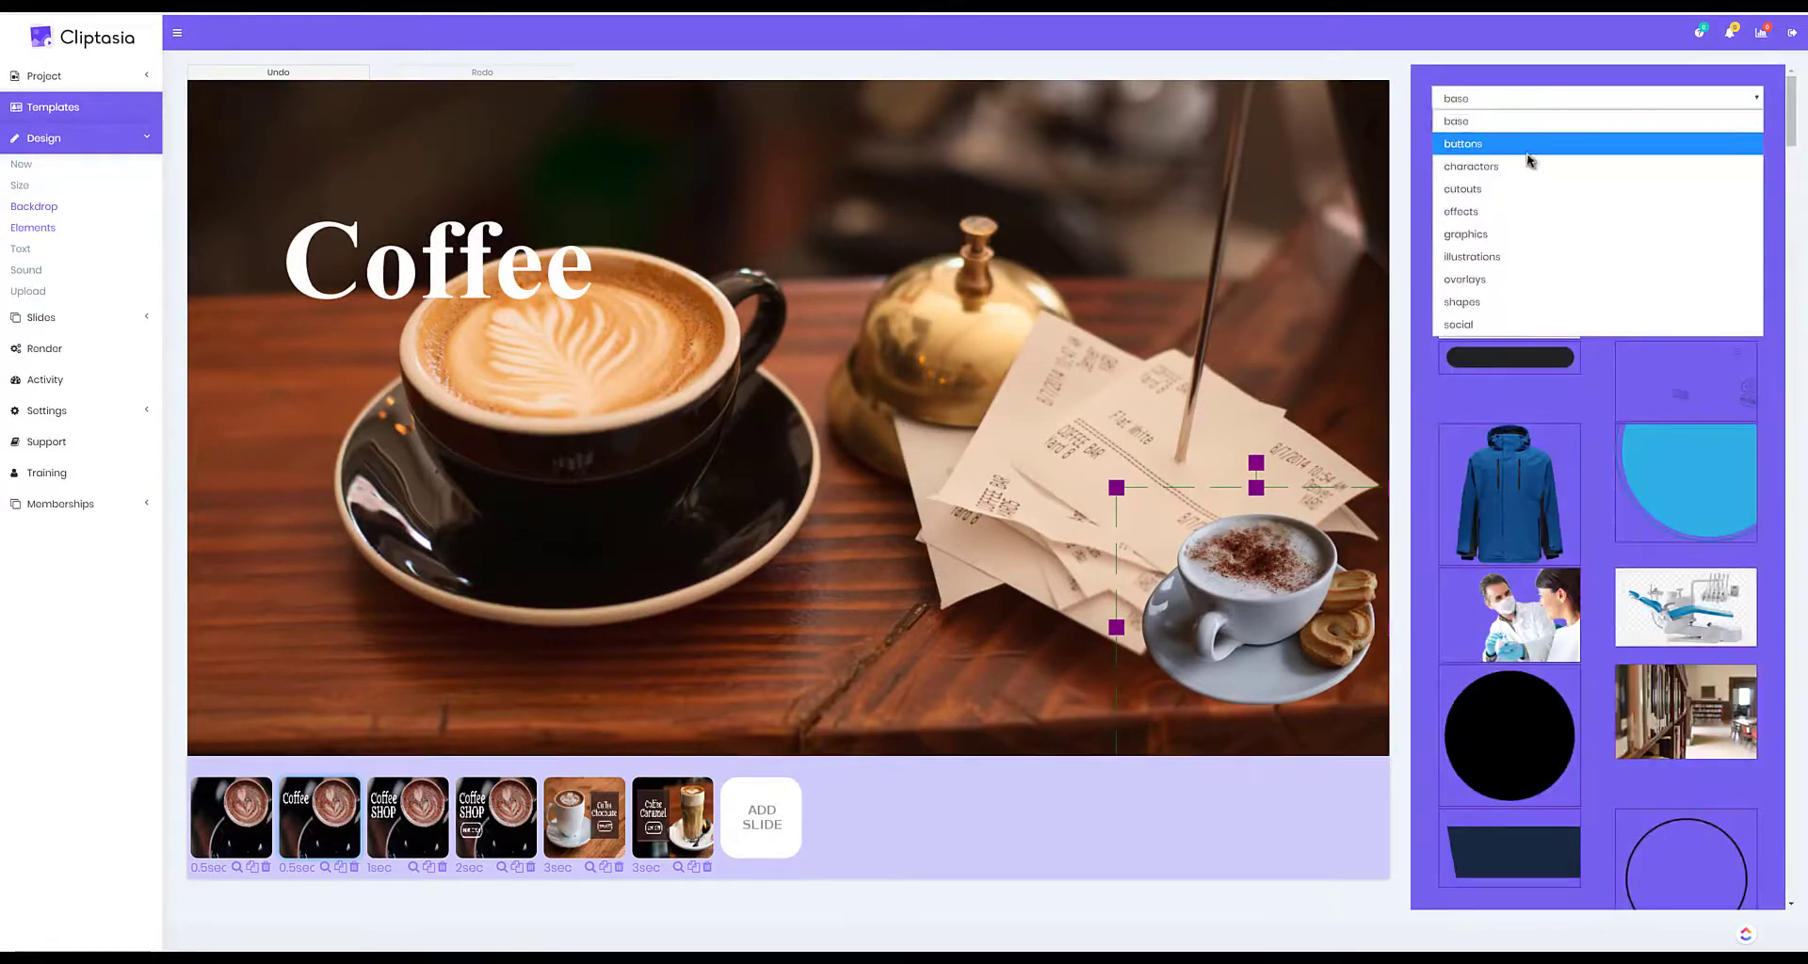
click(1547, 216)
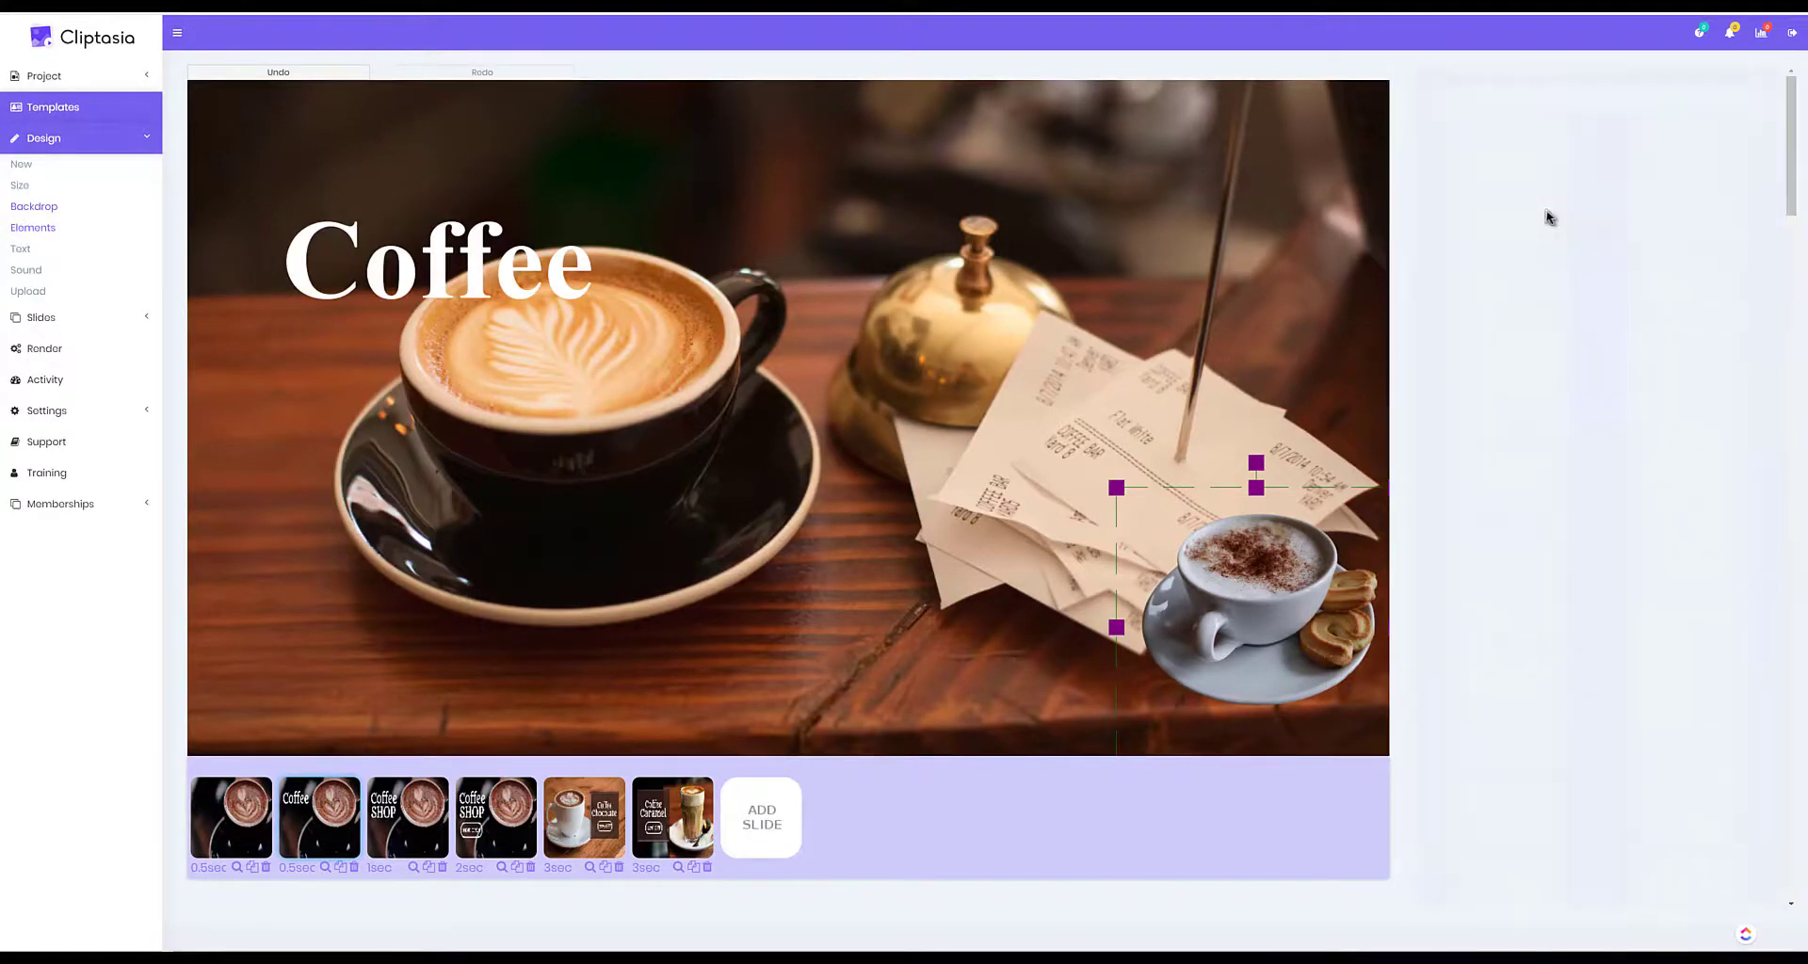
Step: Change the title to 'Coffee is great' in the Kadwa-Regular font
click(377, 264)
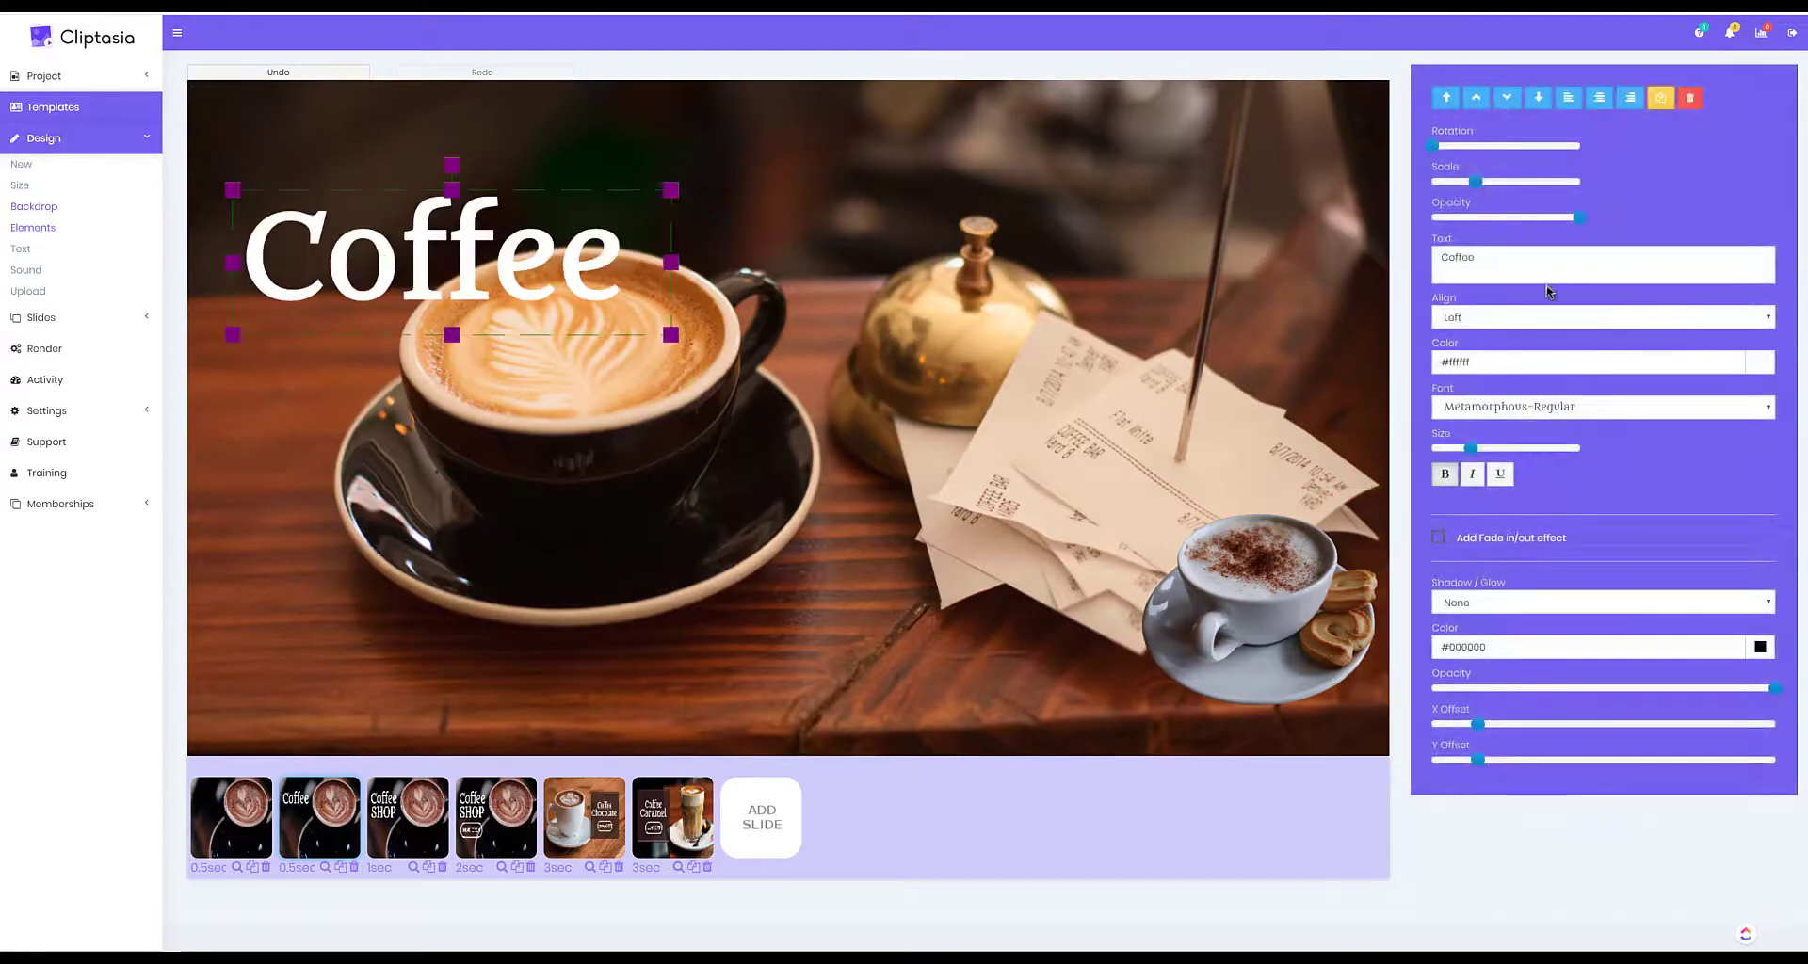
click(1530, 261)
text(is great)
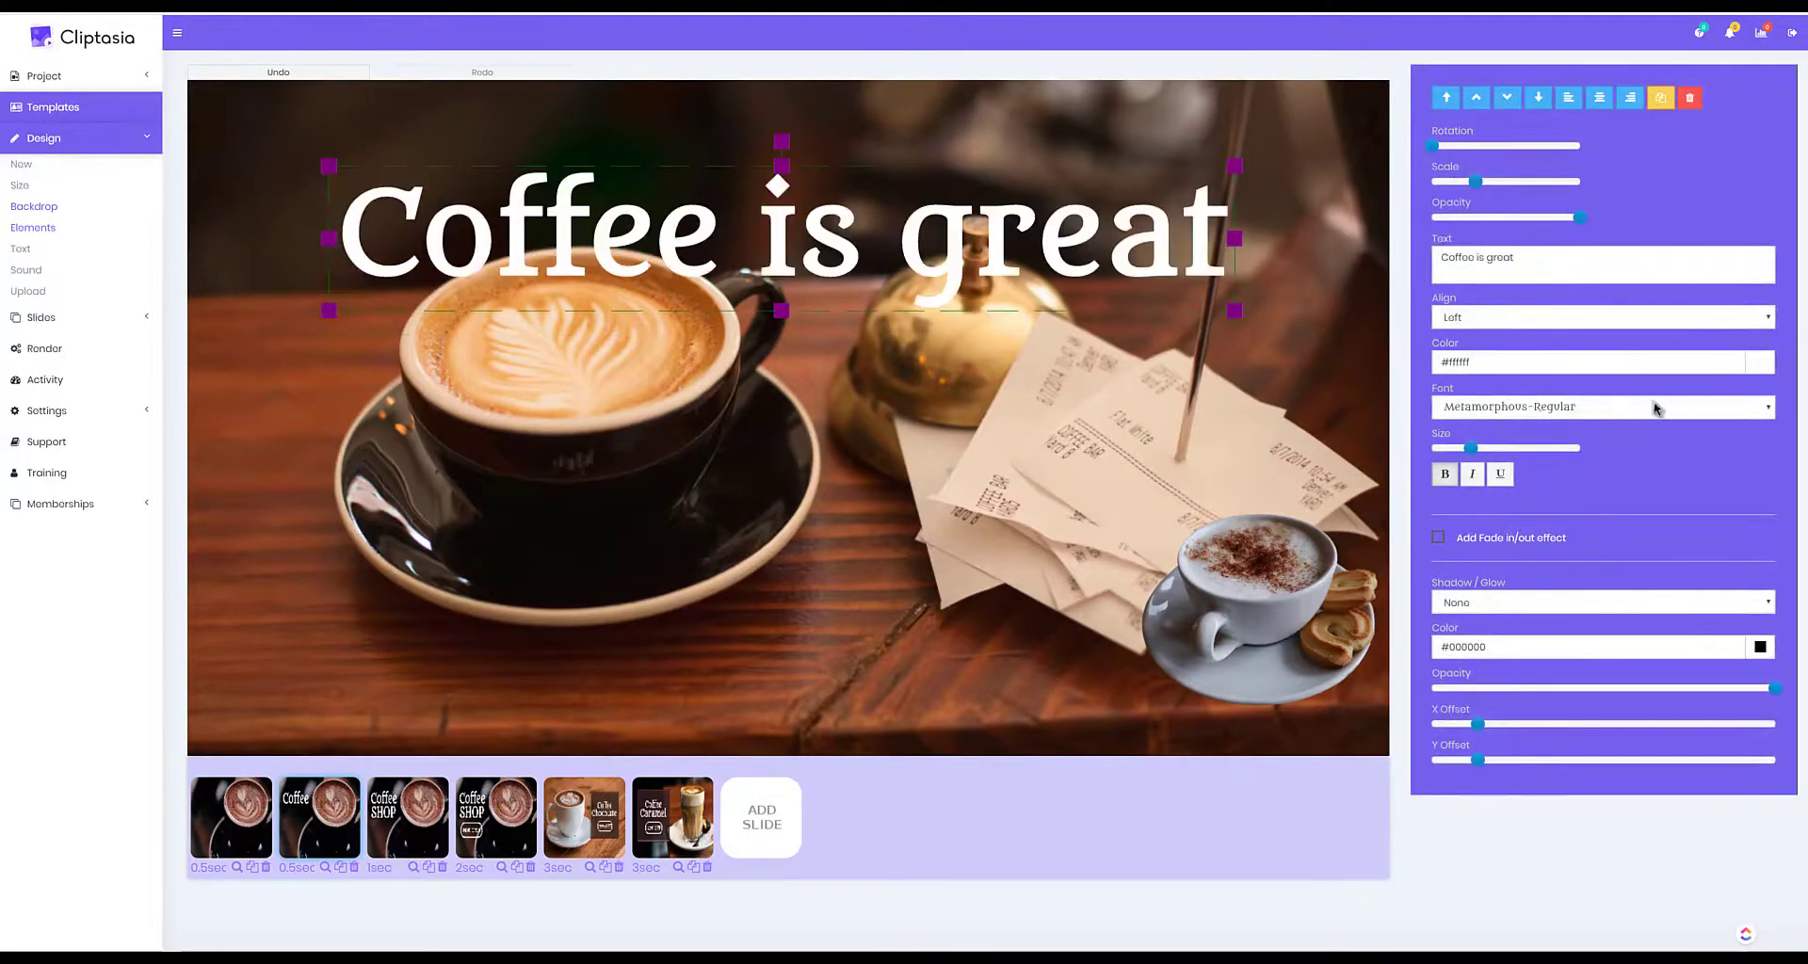
click(1658, 413)
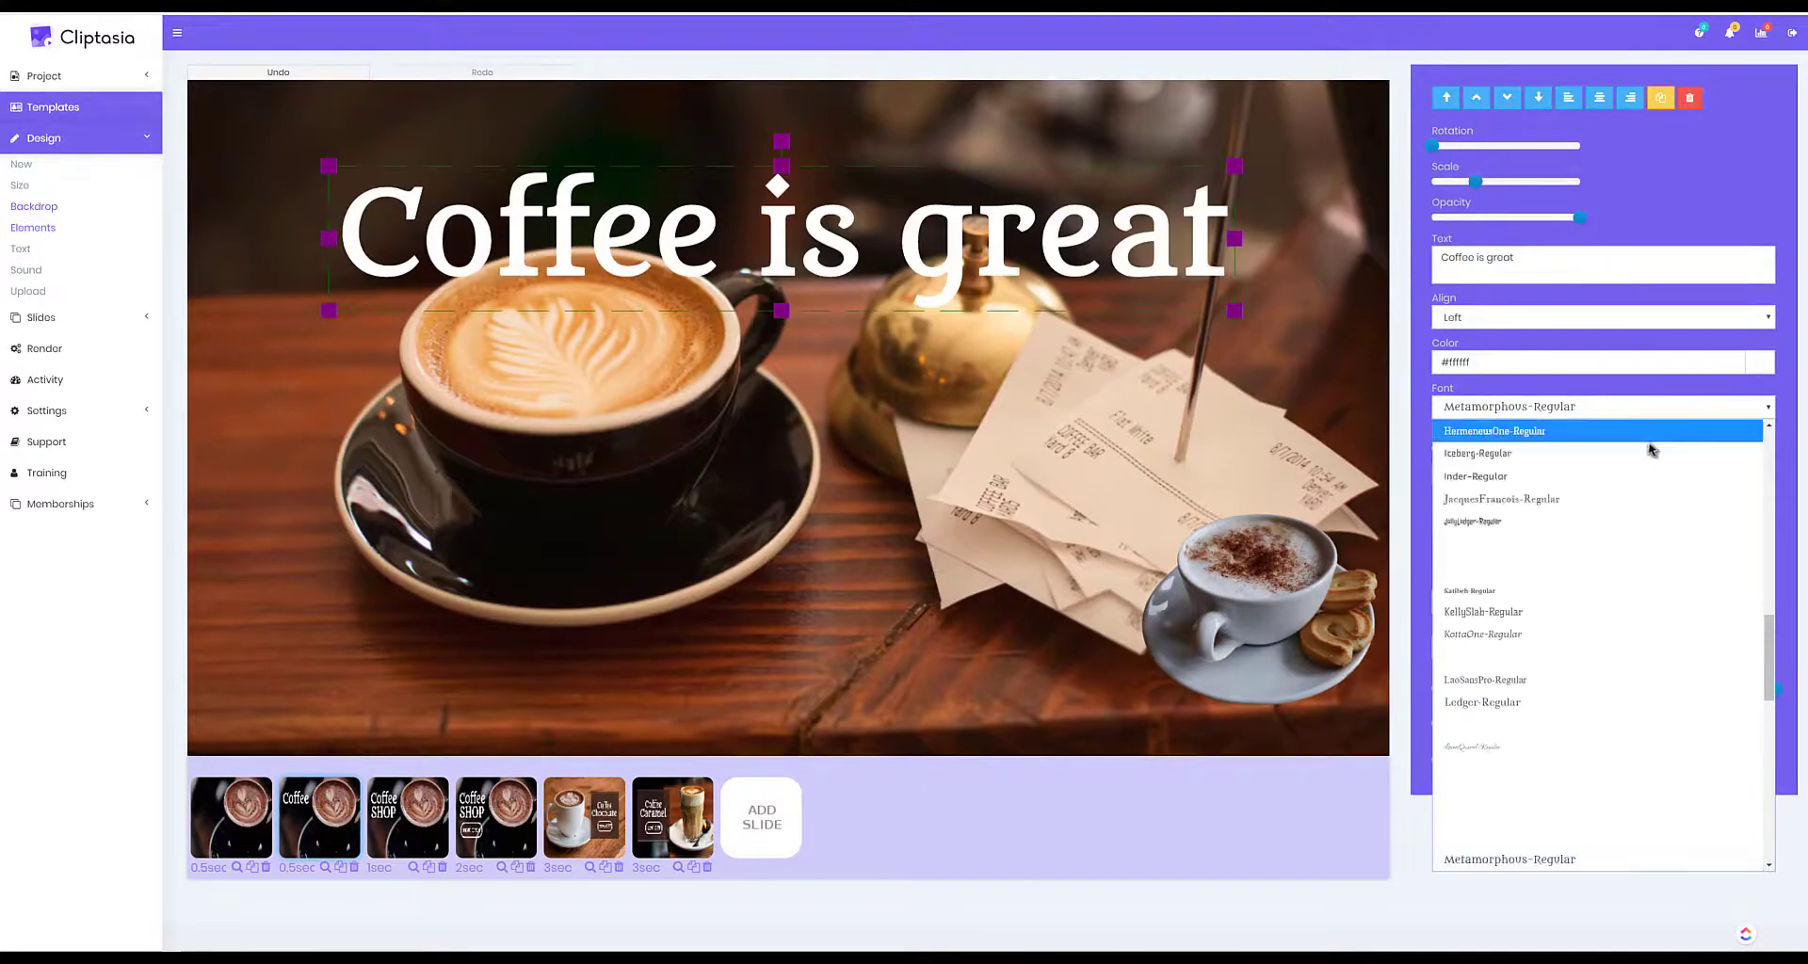
click(1635, 548)
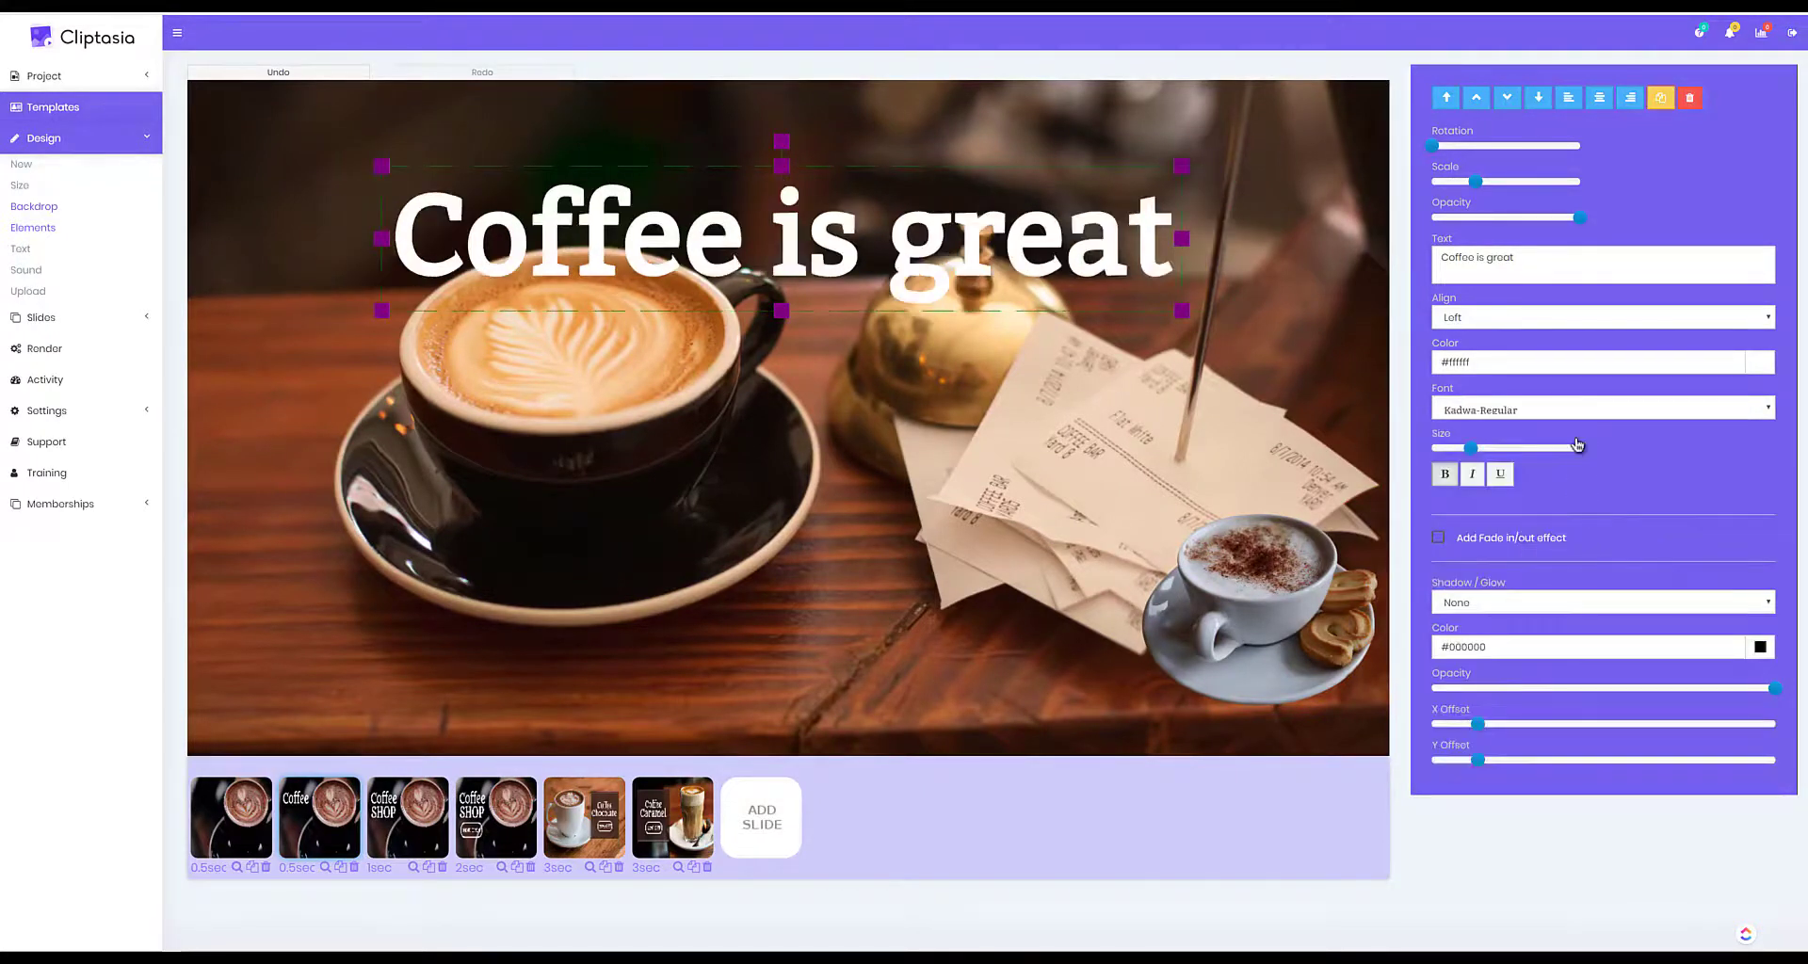
Step: Colour the title light red #fe5757 and give it a dark drop shadow
click(1760, 362)
click(1728, 398)
drag(1728, 398, 1720, 385)
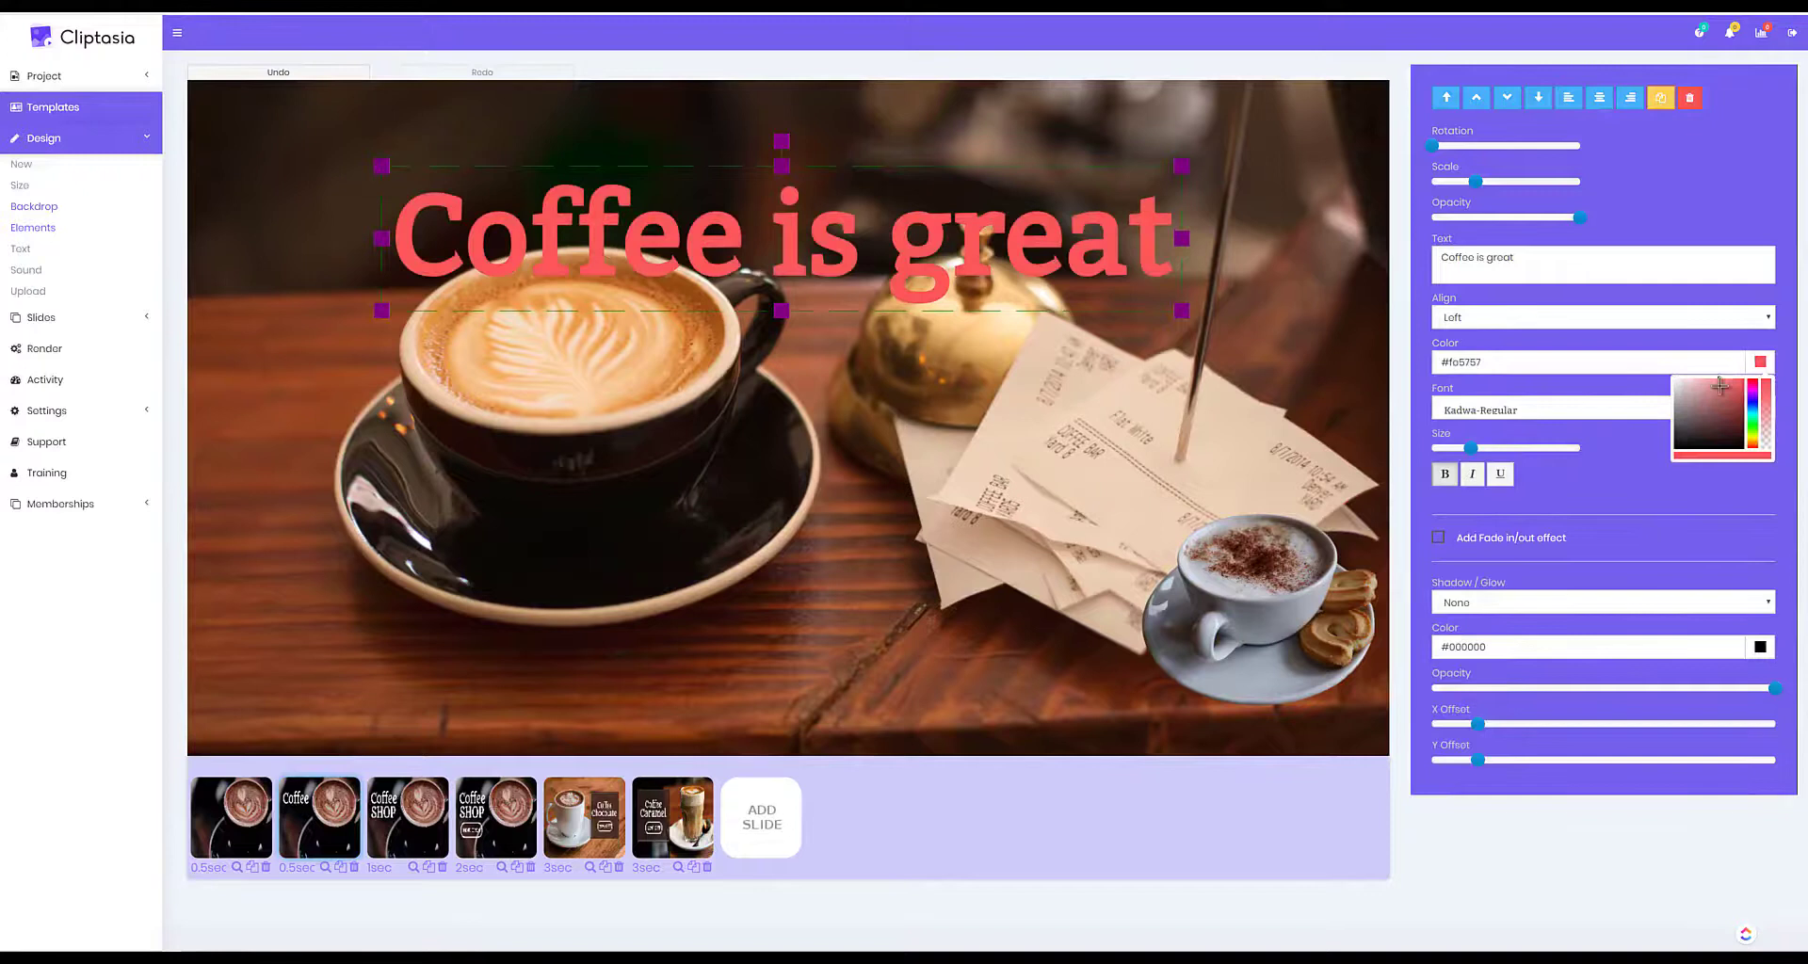
click(1504, 545)
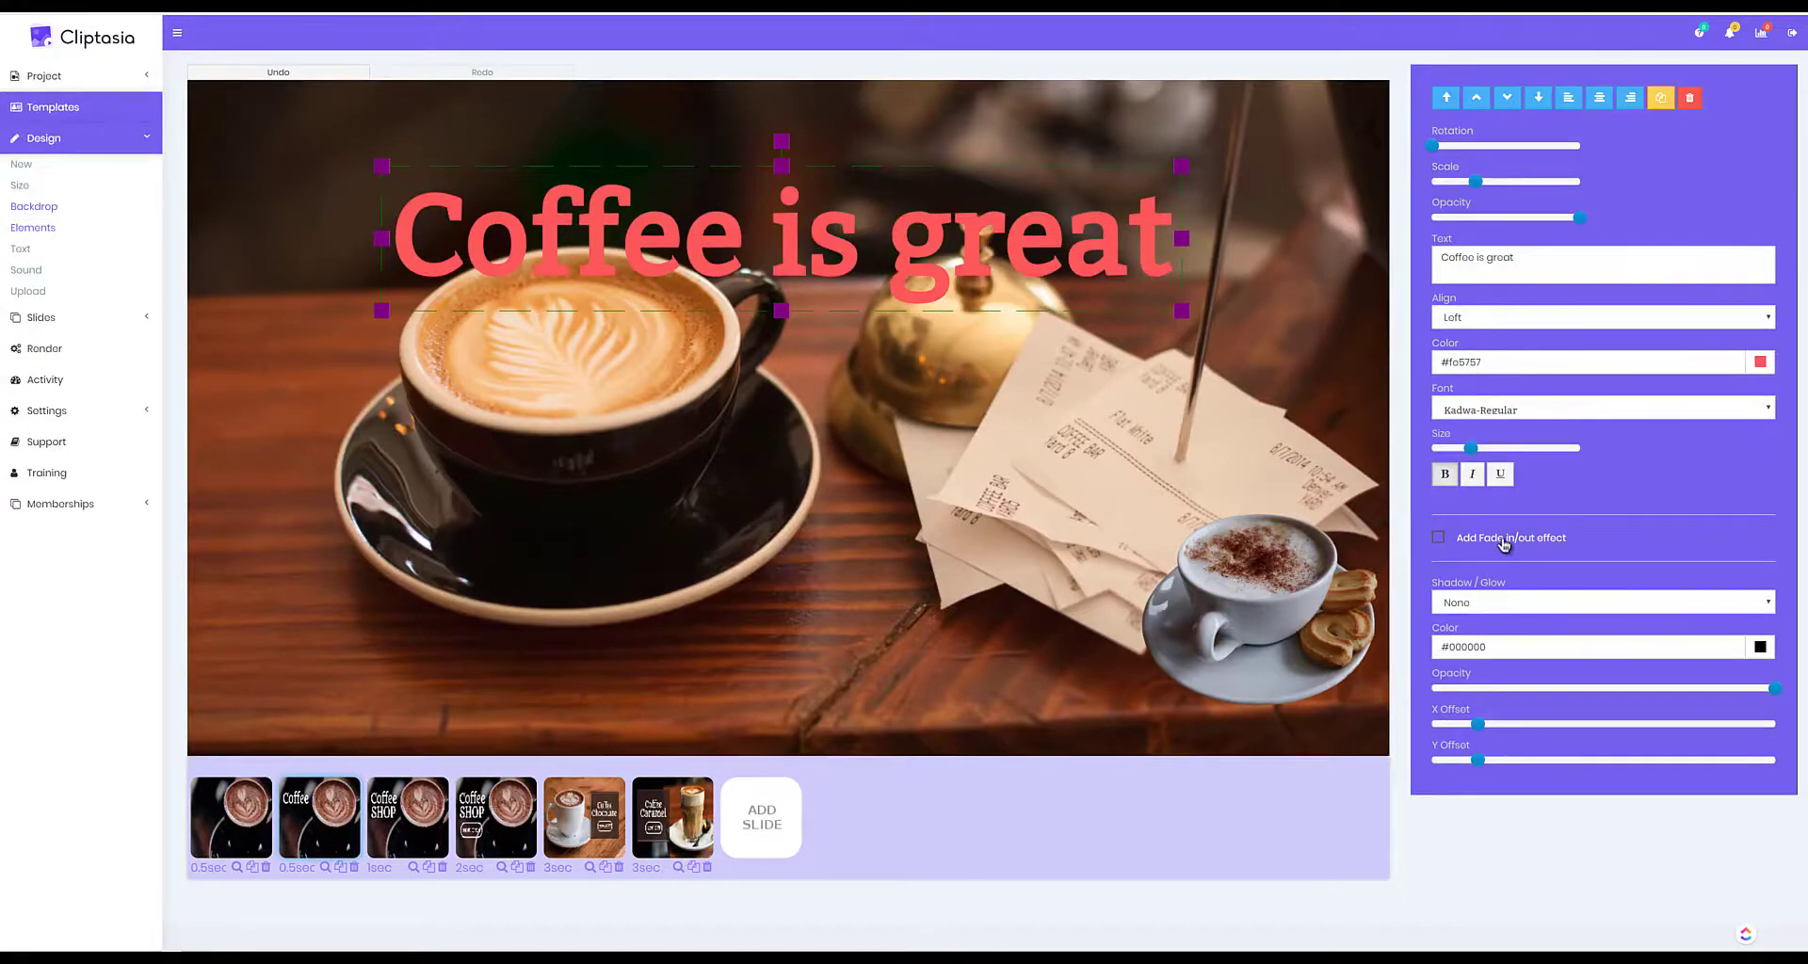
click(1548, 606)
click(1549, 647)
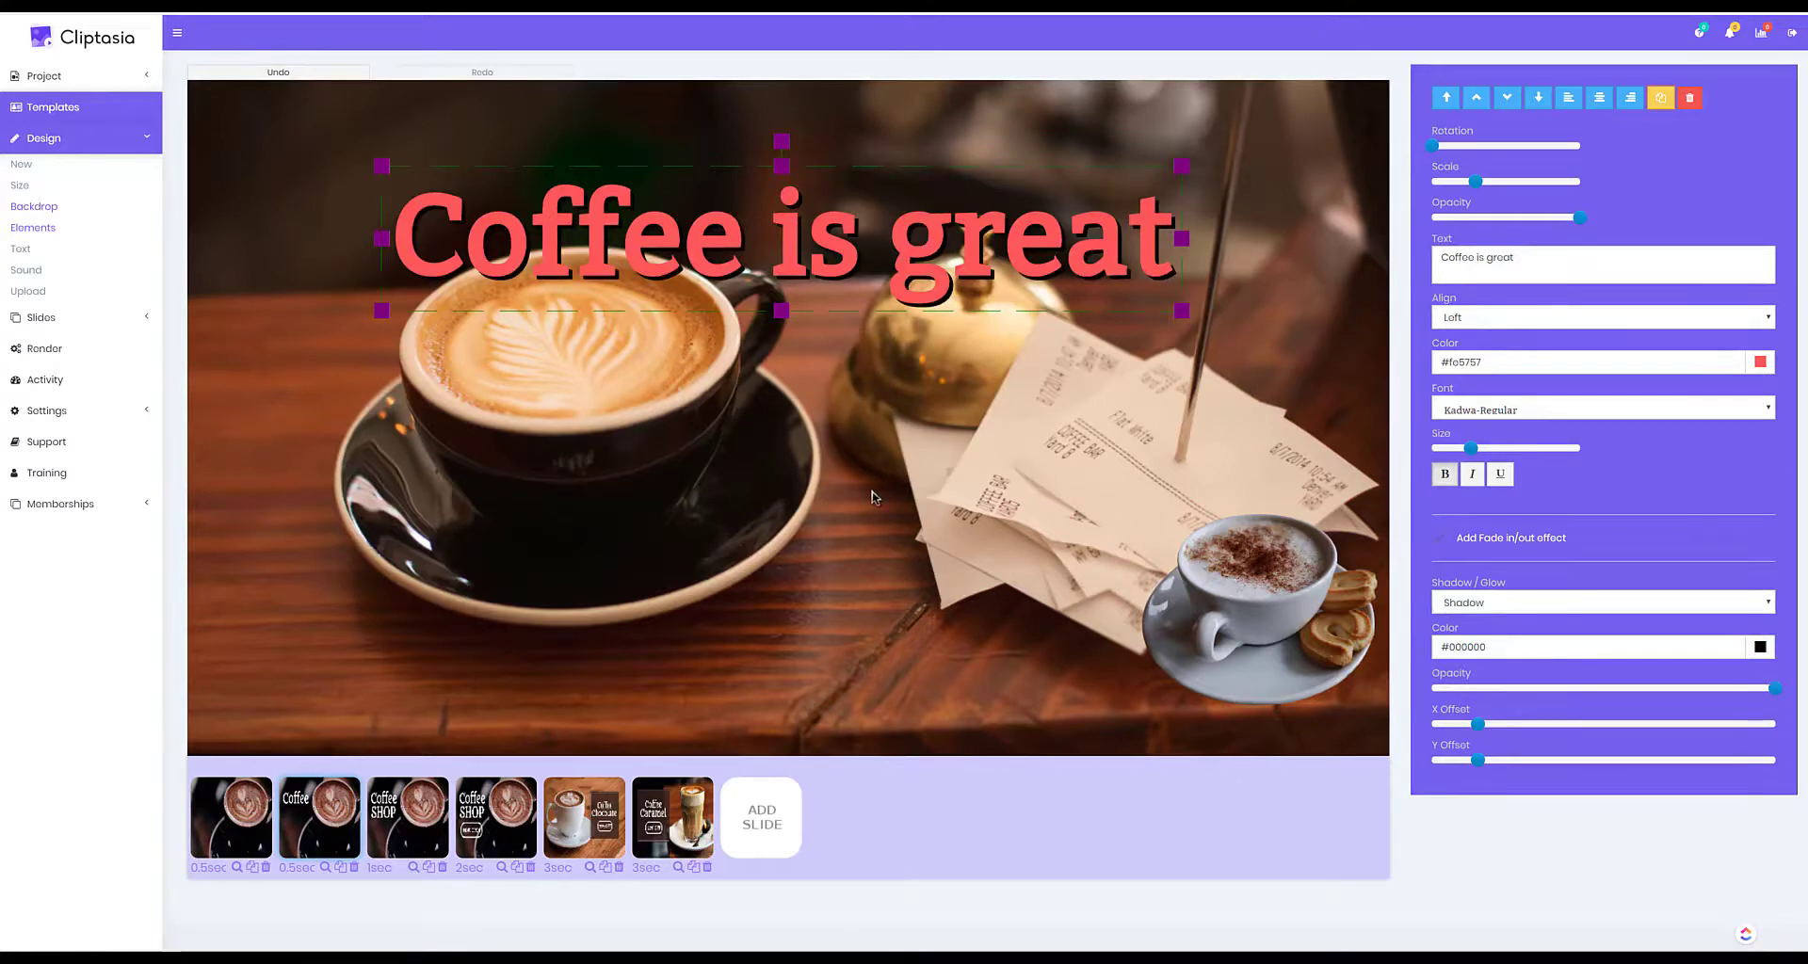
Step: Open the Sound library and browse the list of mp3 tracks
click(38, 273)
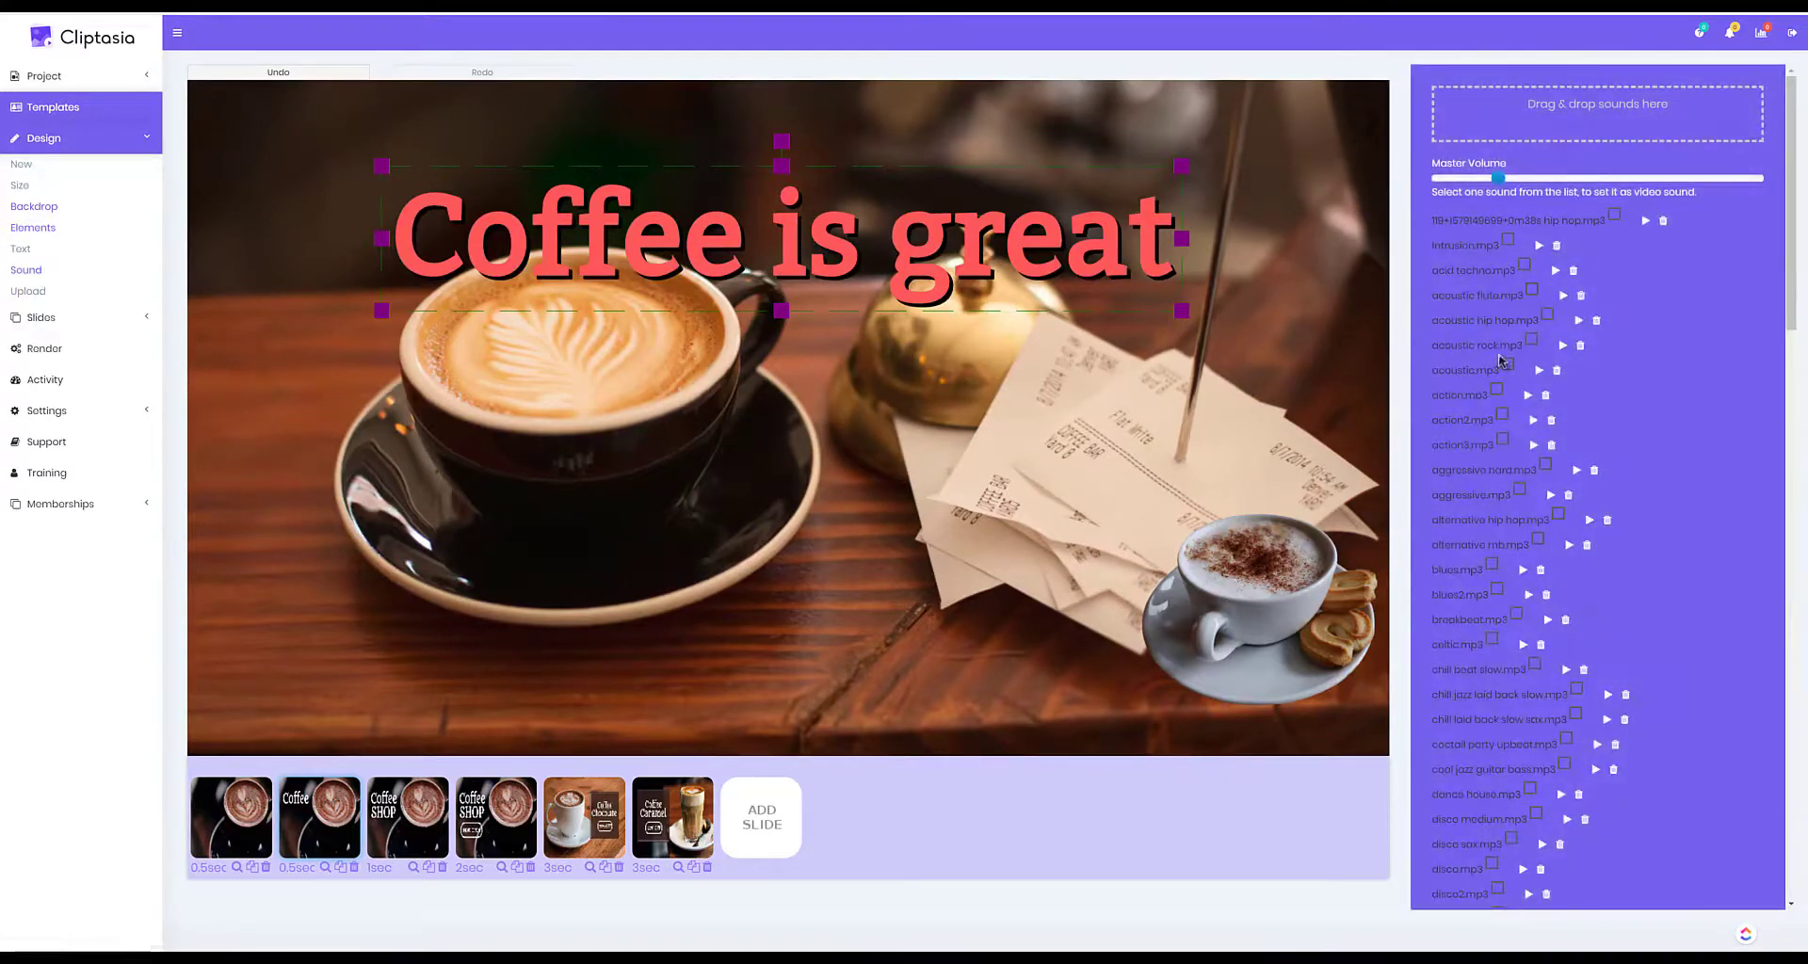
scroll(1530, 424, down, 6)
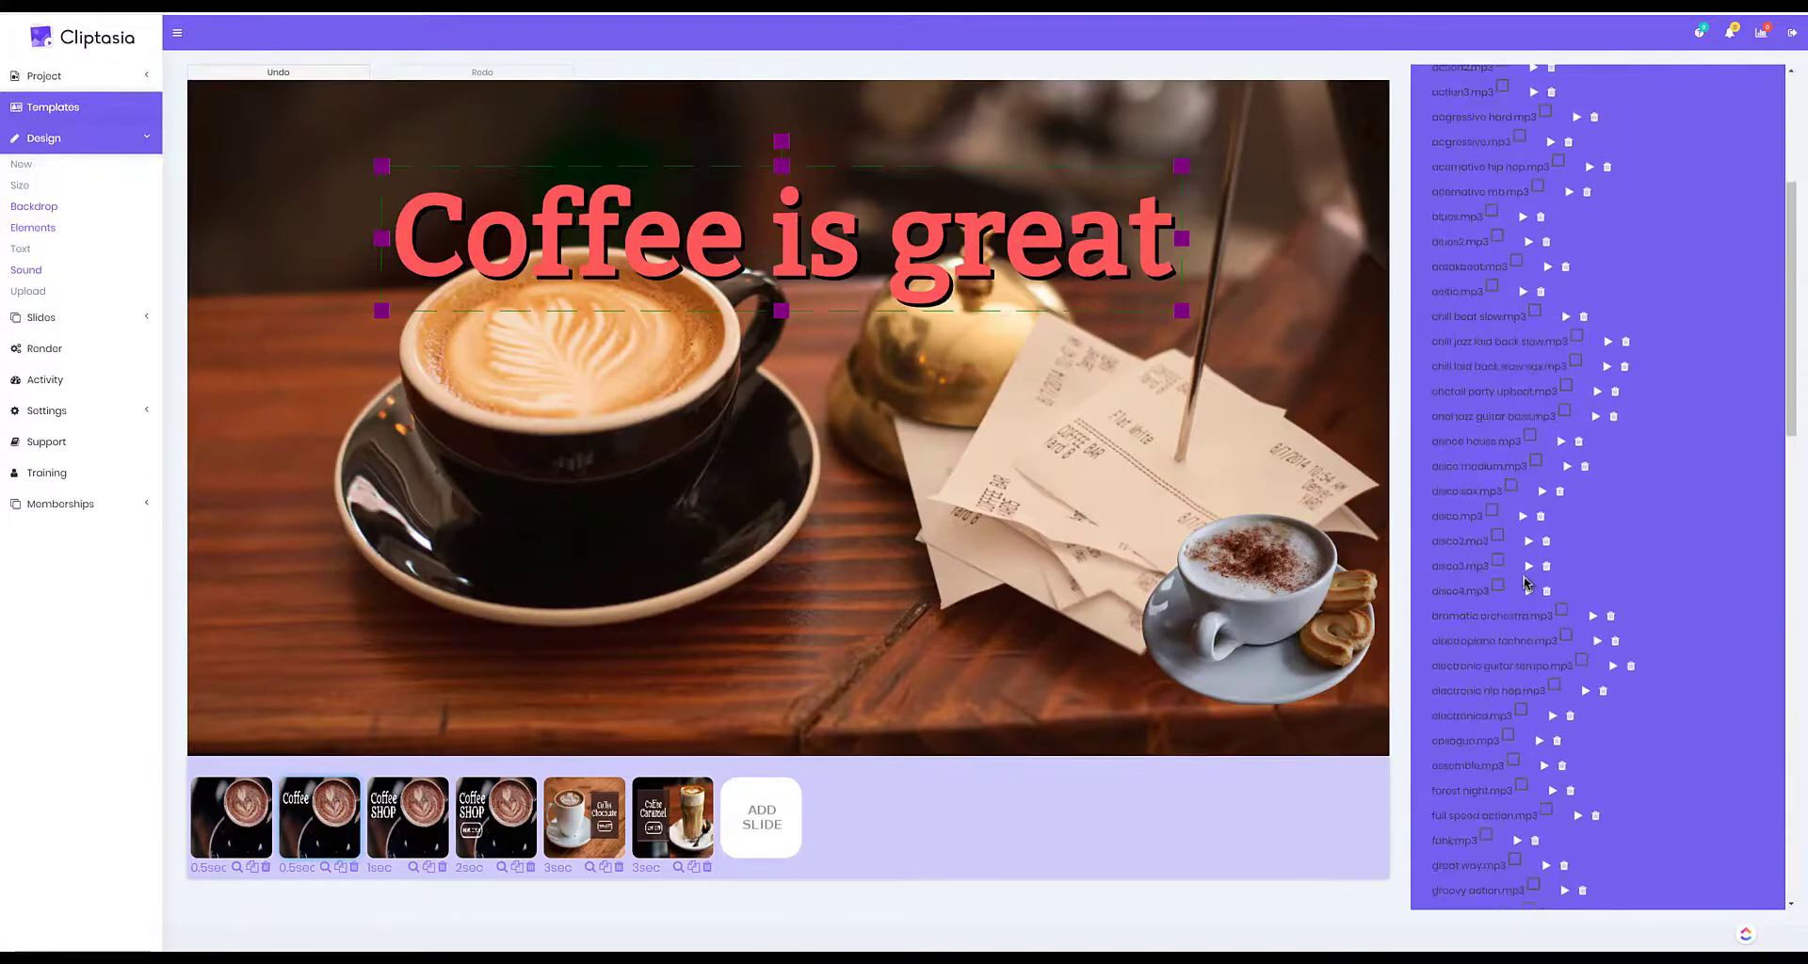
scroll(1523, 581, up, 4)
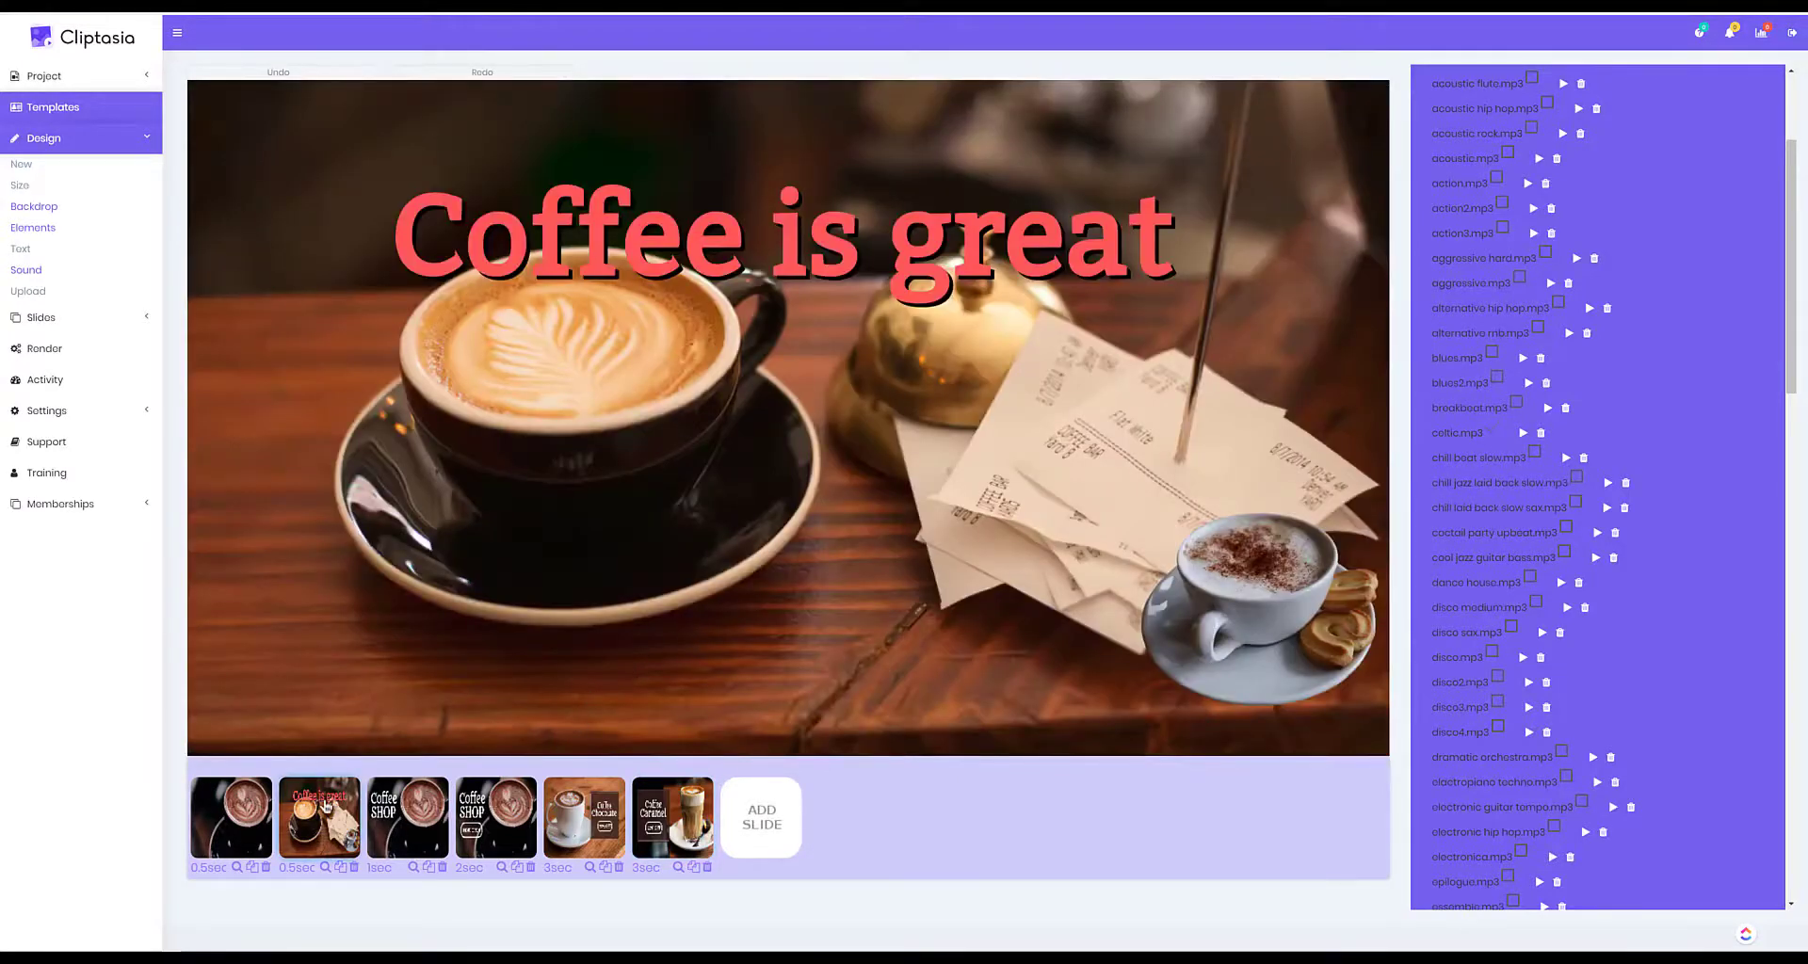
Step: Delete the Coffee Shop slide and set slide 2's duration to 1 second
click(443, 868)
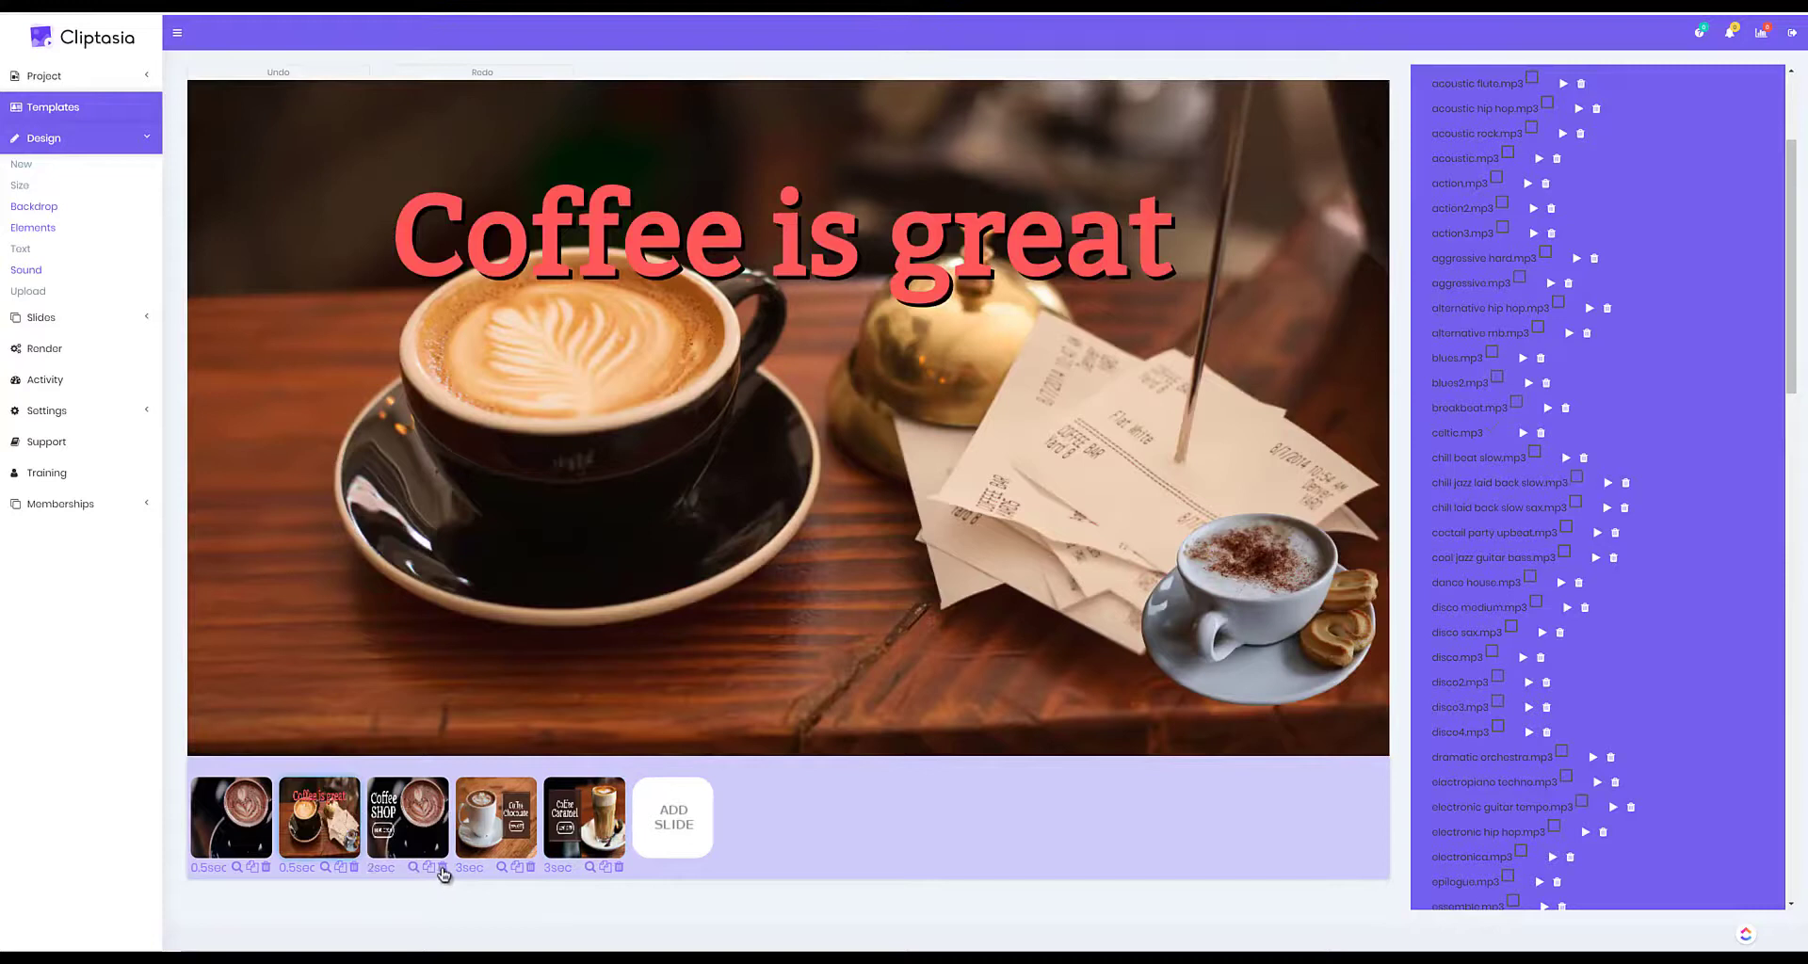
click(297, 868)
text(1)
Step: Set slide 2's zoom type to In
click(325, 867)
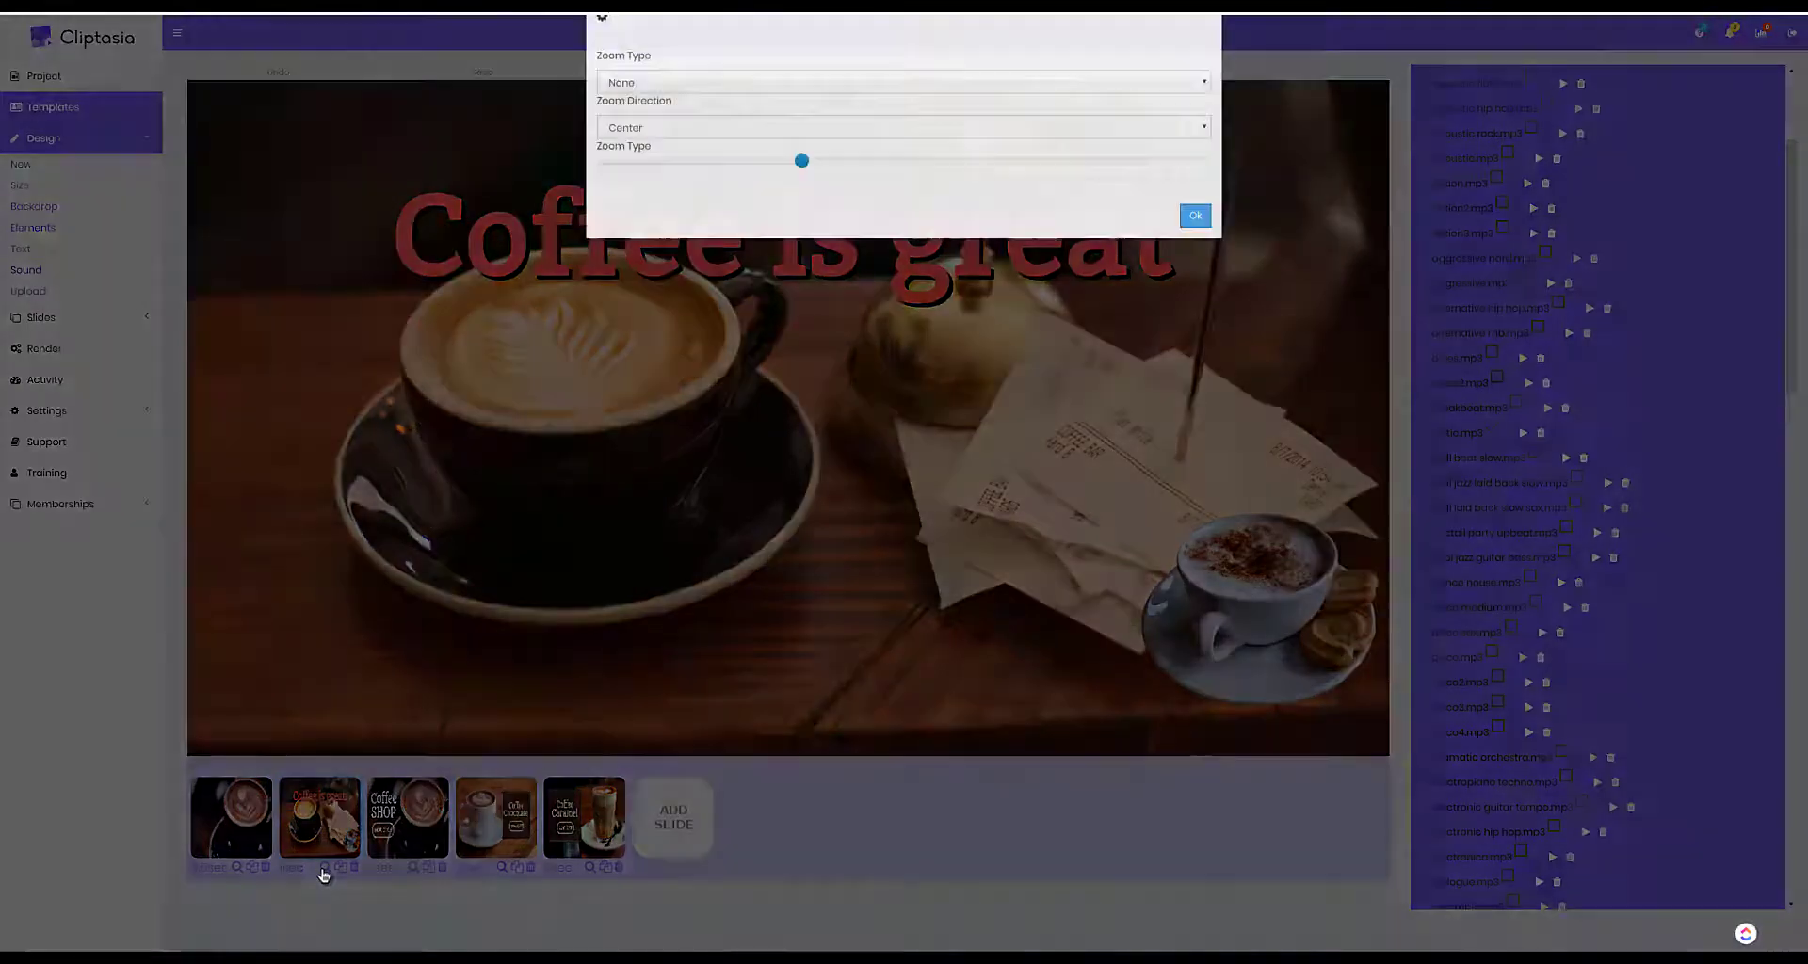
click(735, 127)
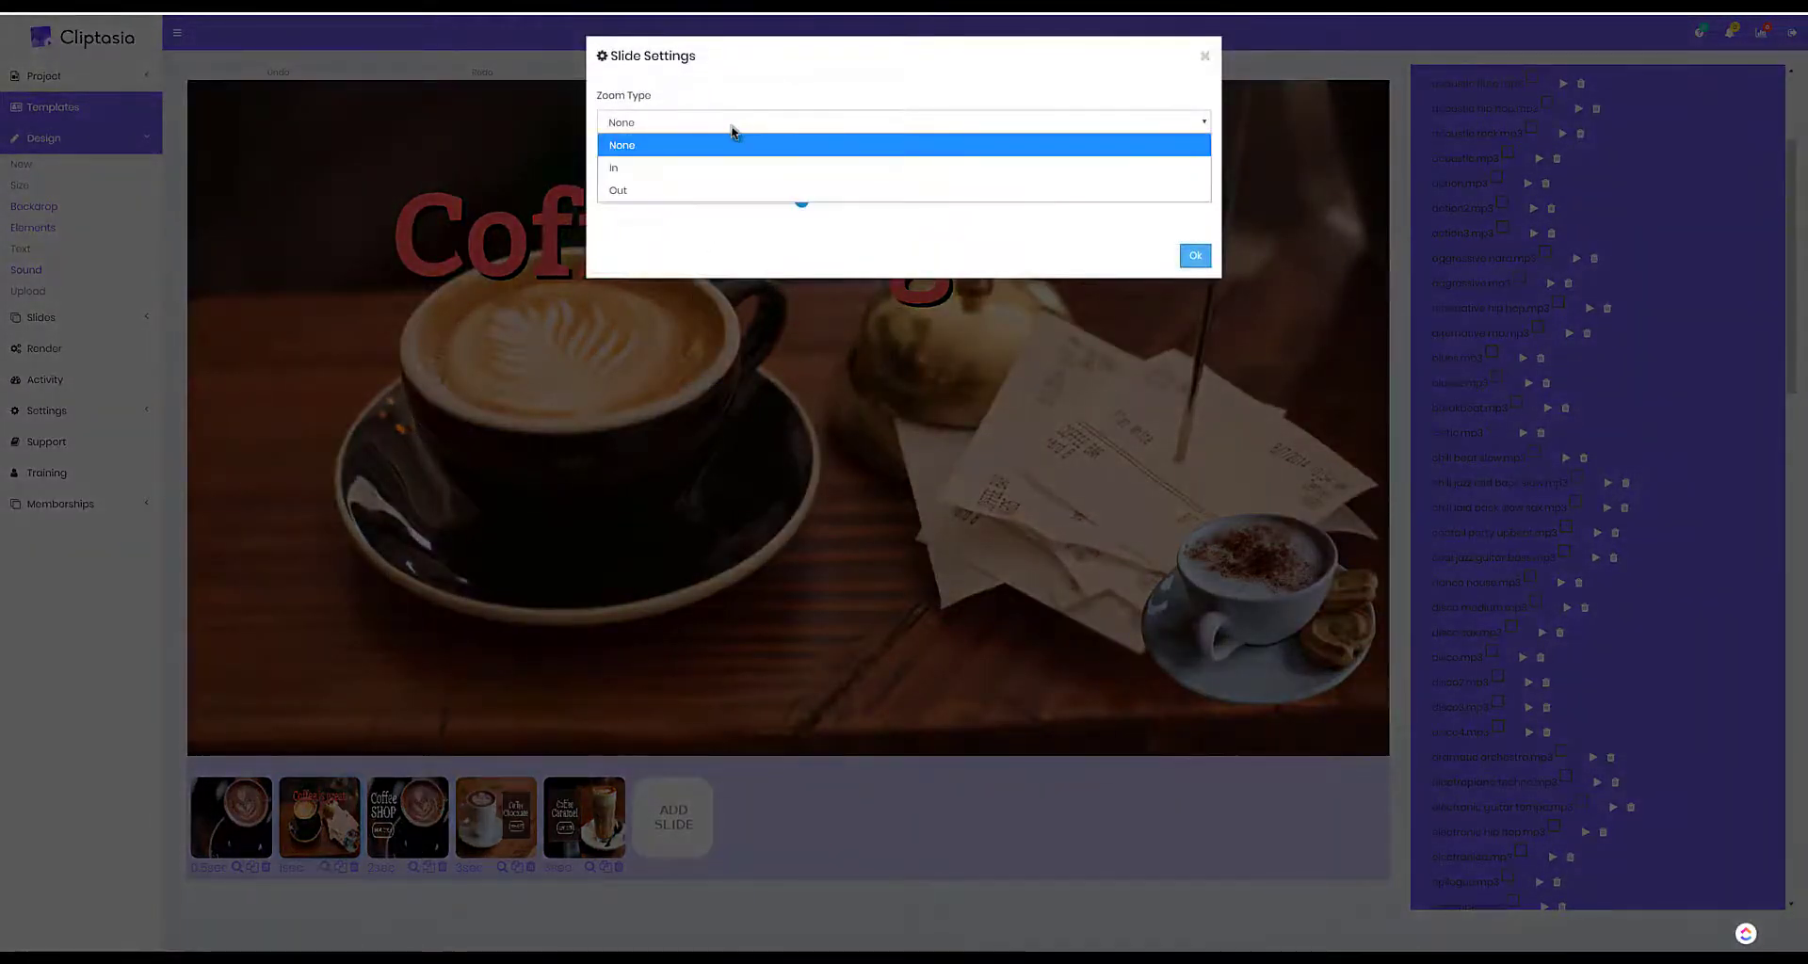
click(732, 170)
key(Escape)
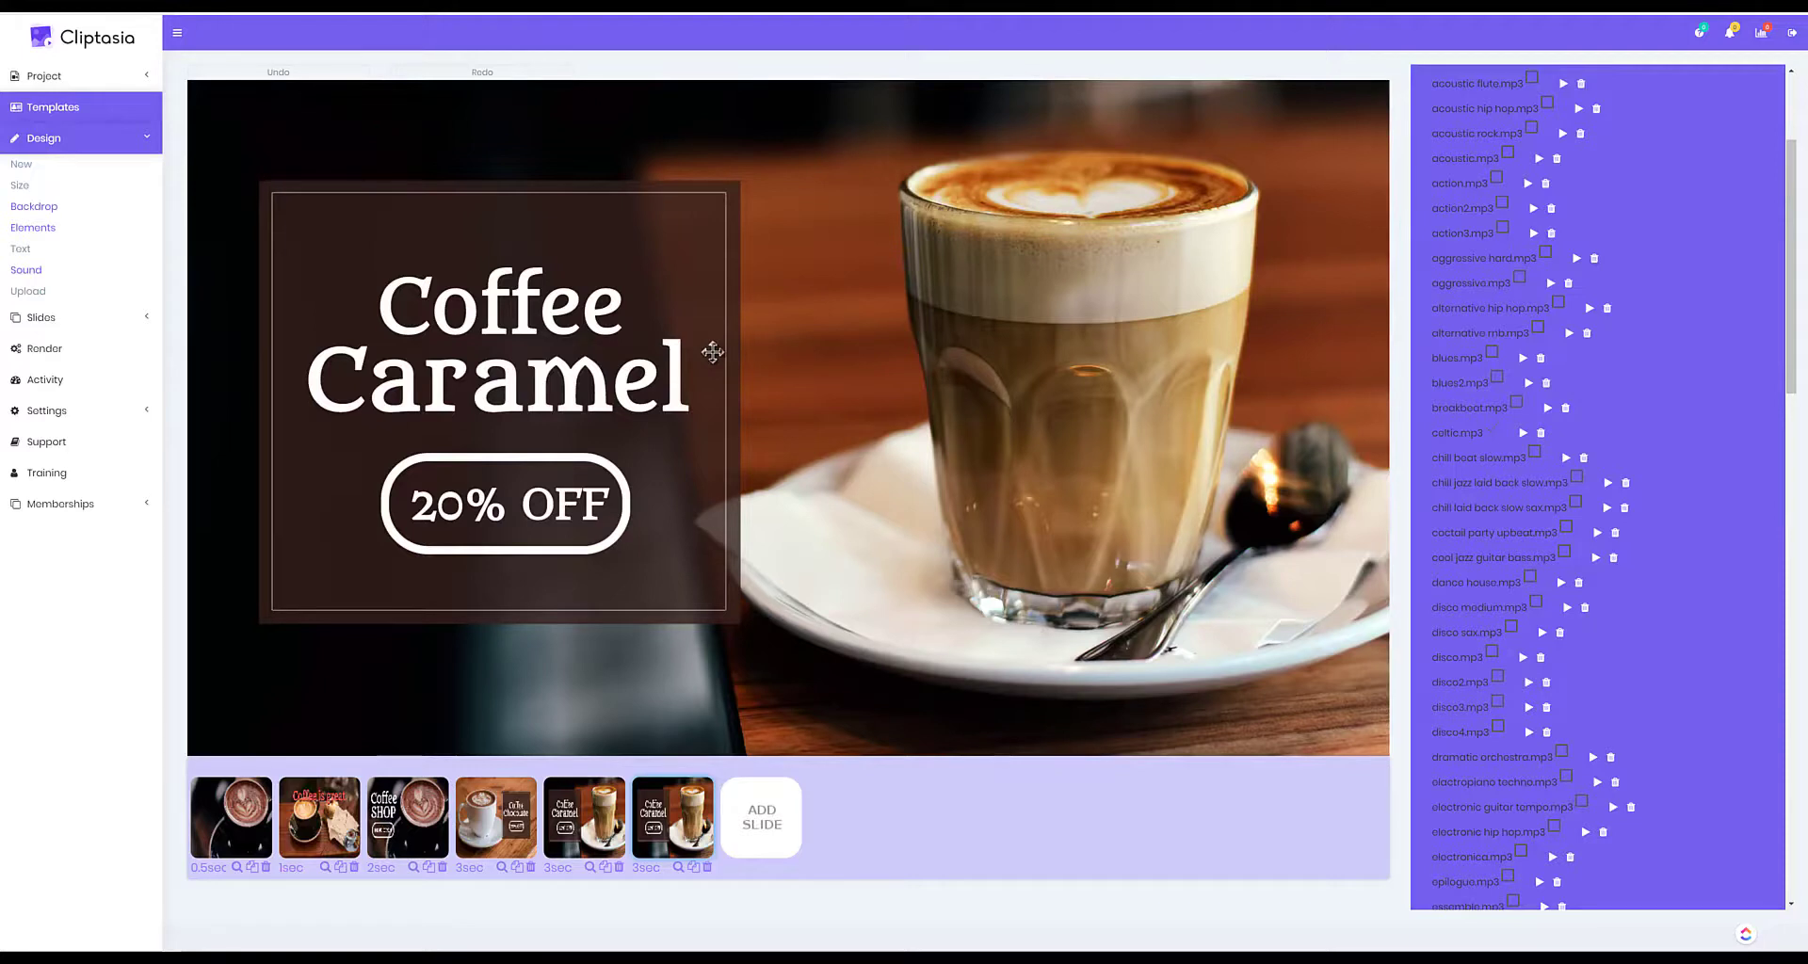
Step: Retitle the slide's two text lines to 'Main Street' and 'Coffee'
click(712, 352)
text(Main Street)
key(Delete)
key(Delete)
key(Delete)
key(Delete)
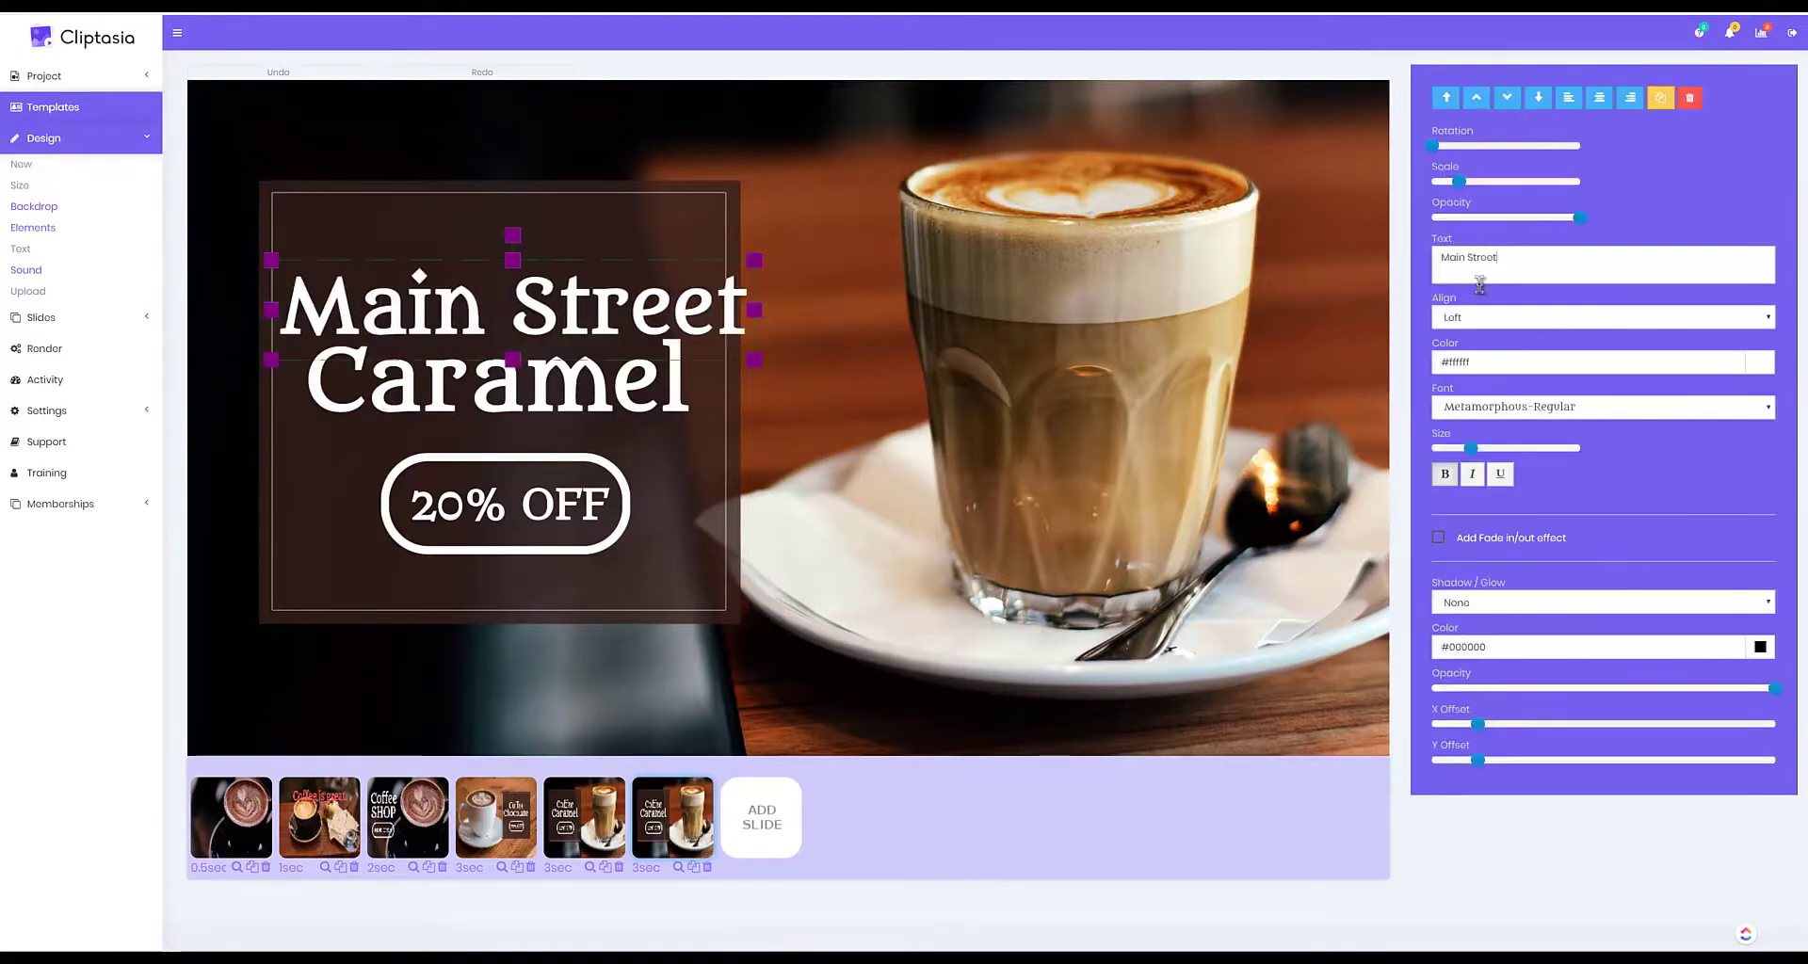
click(636, 386)
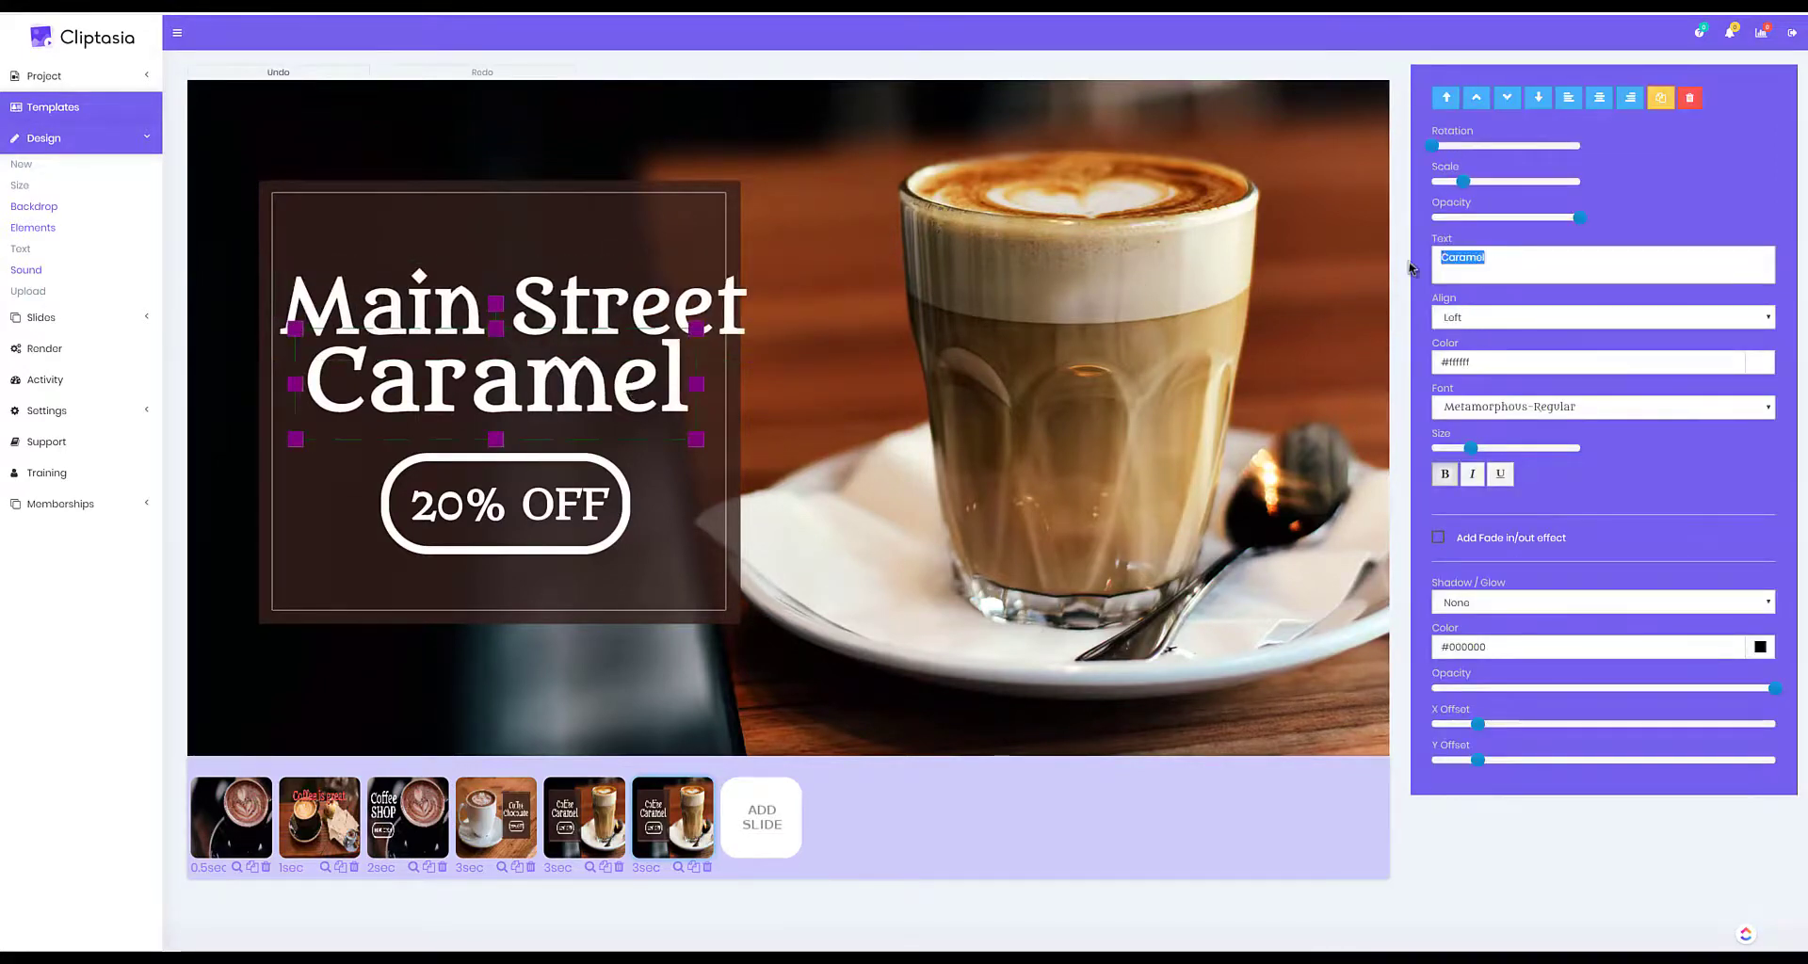
text(Coffee)
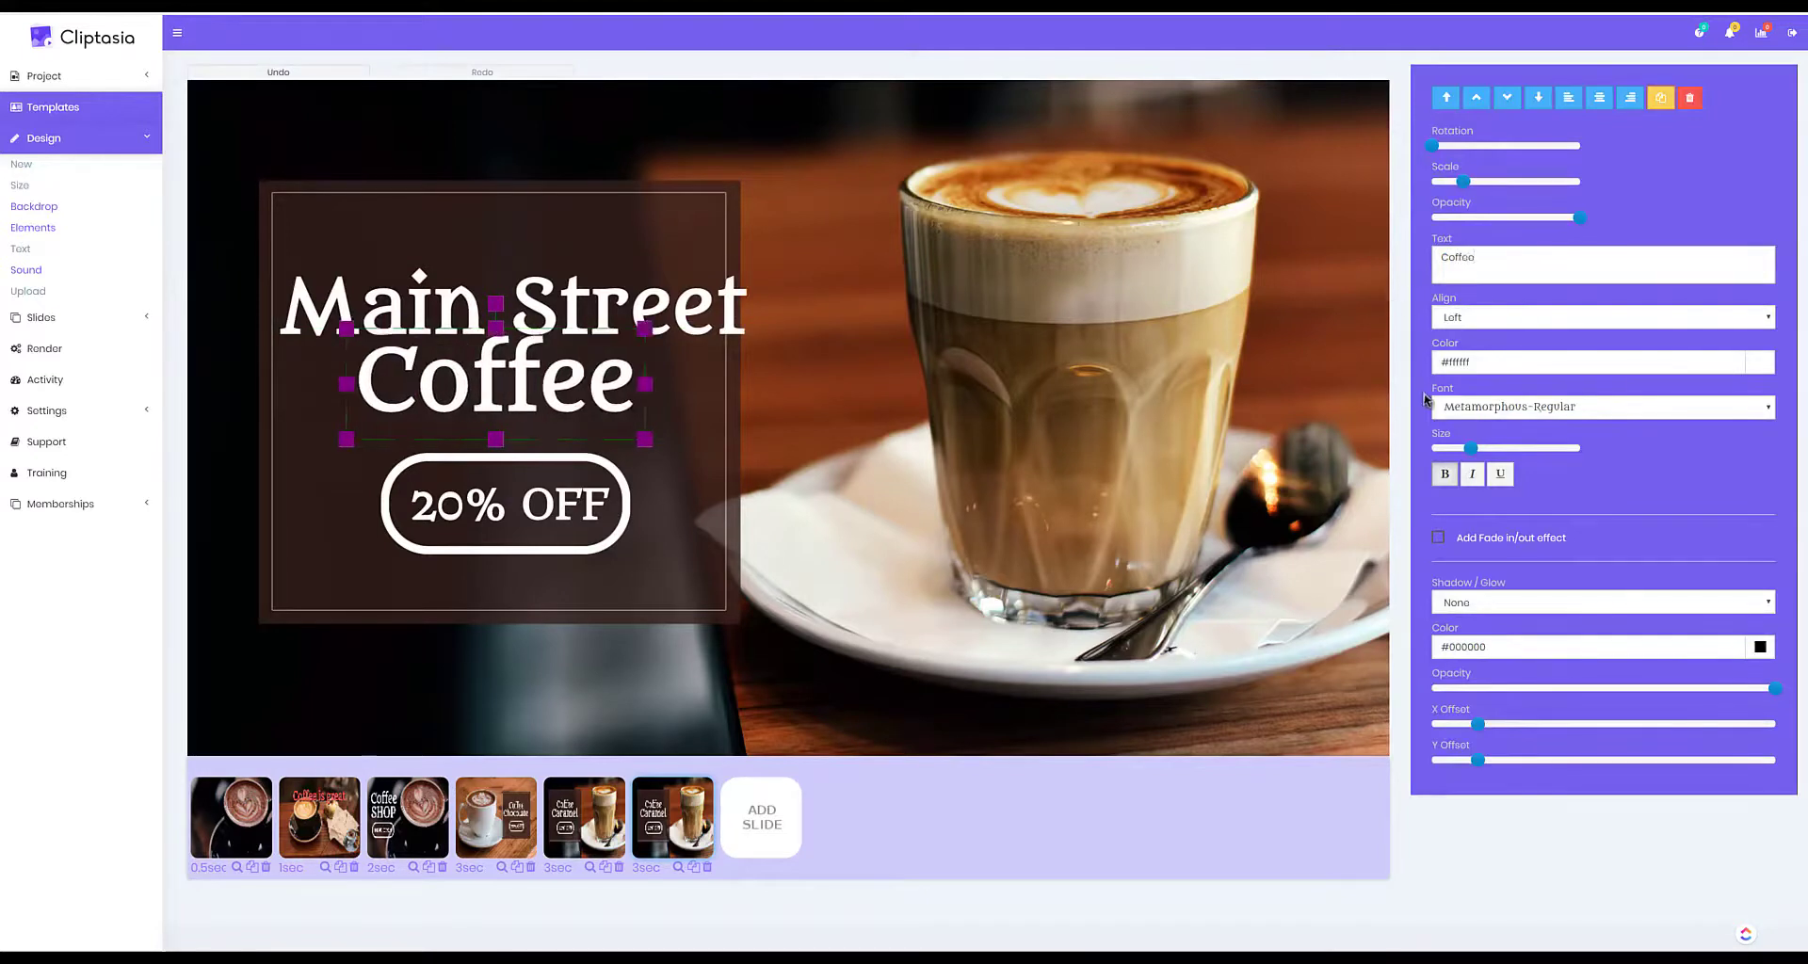
Step: Remove the badge outline and replace the 20% OFF text with the shop's street address
click(611, 473)
click(1691, 98)
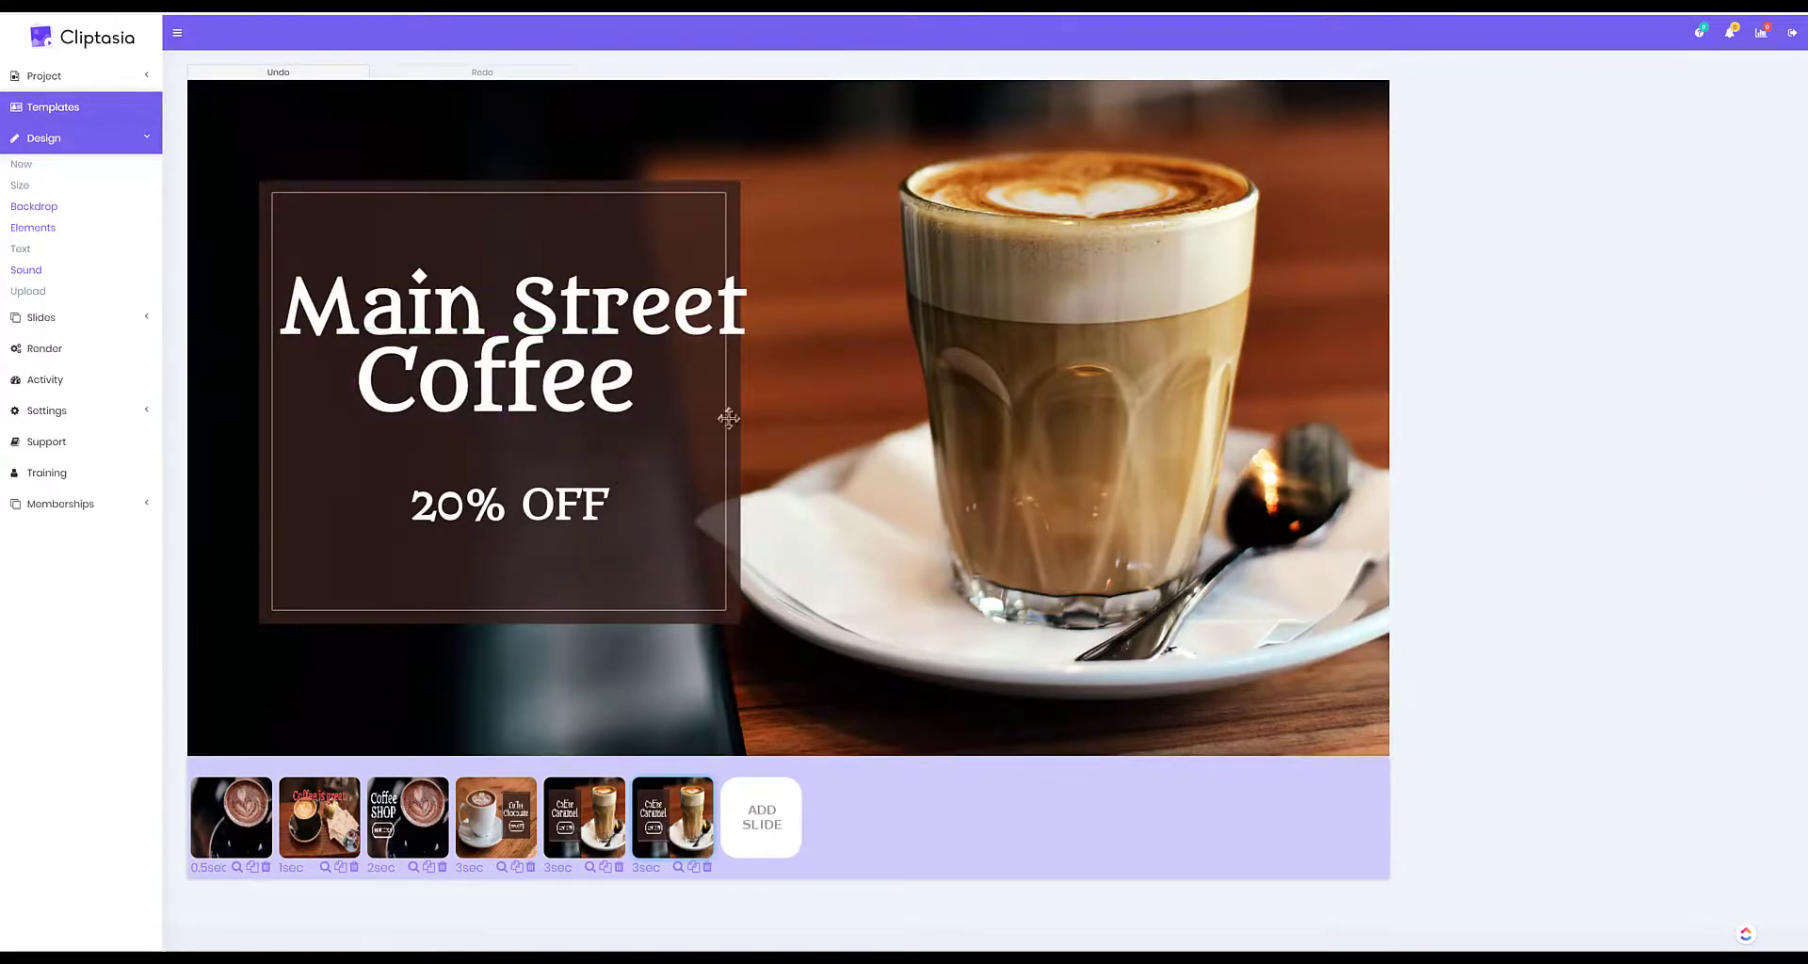
click(565, 501)
triple_click(1499, 258)
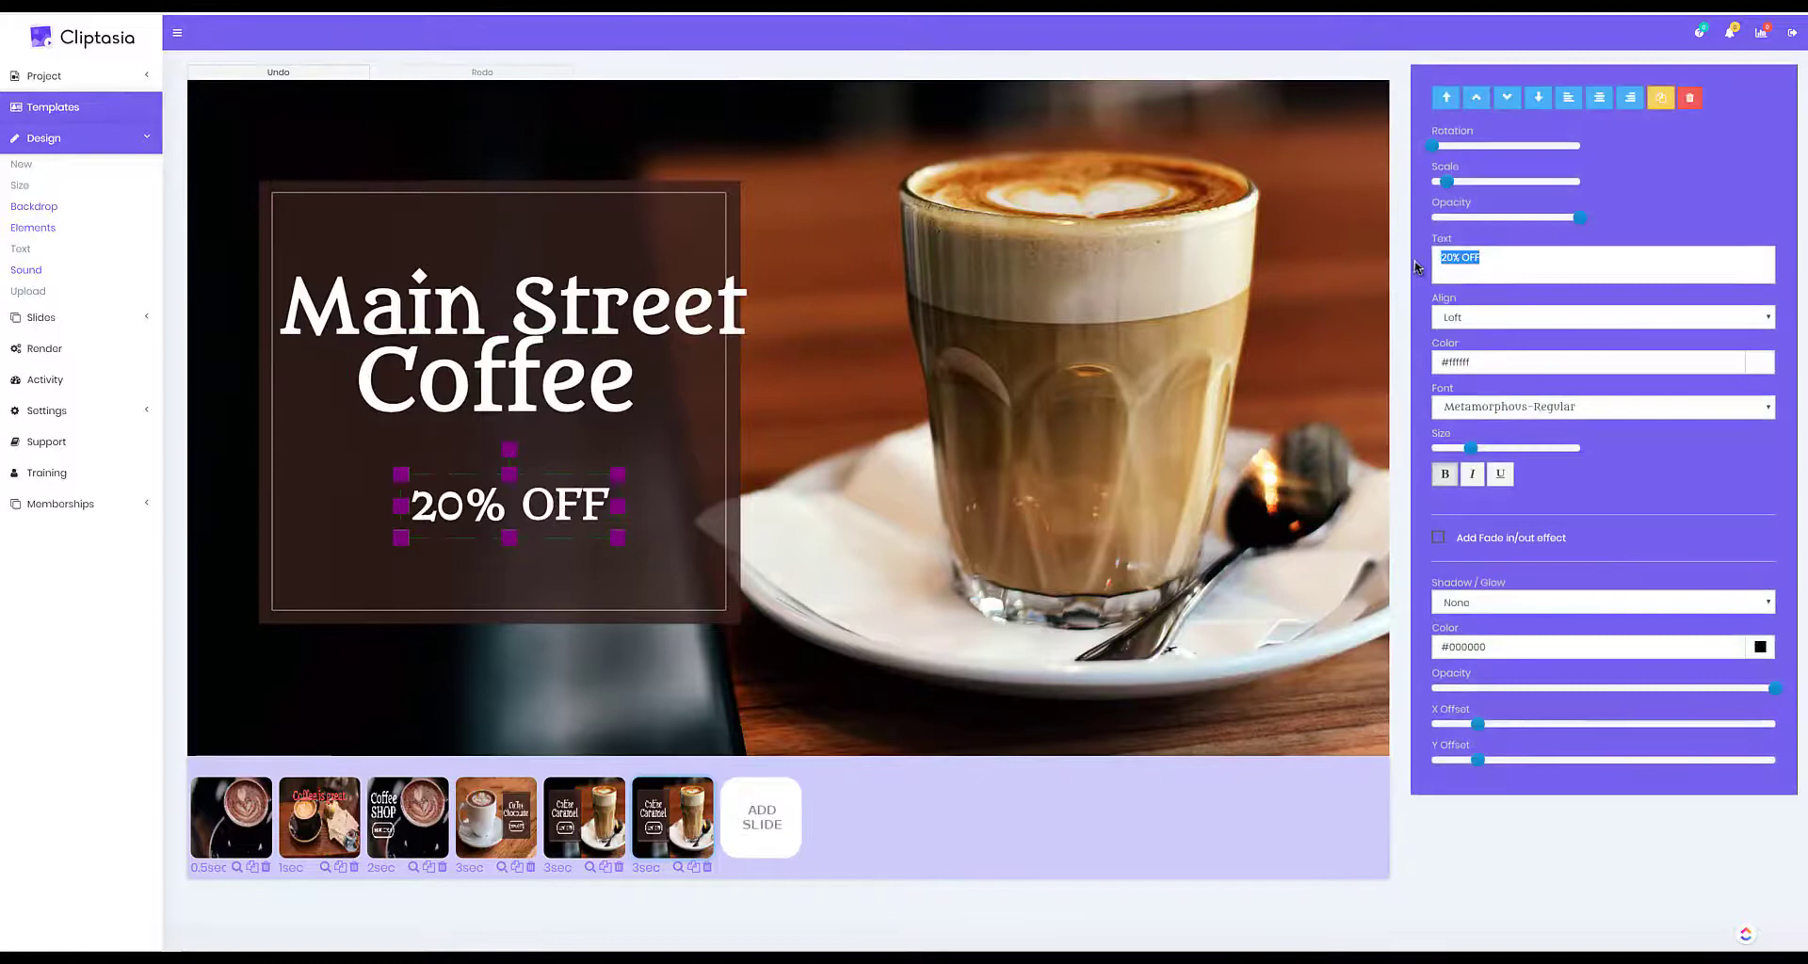
text(123)
text(Main Street)
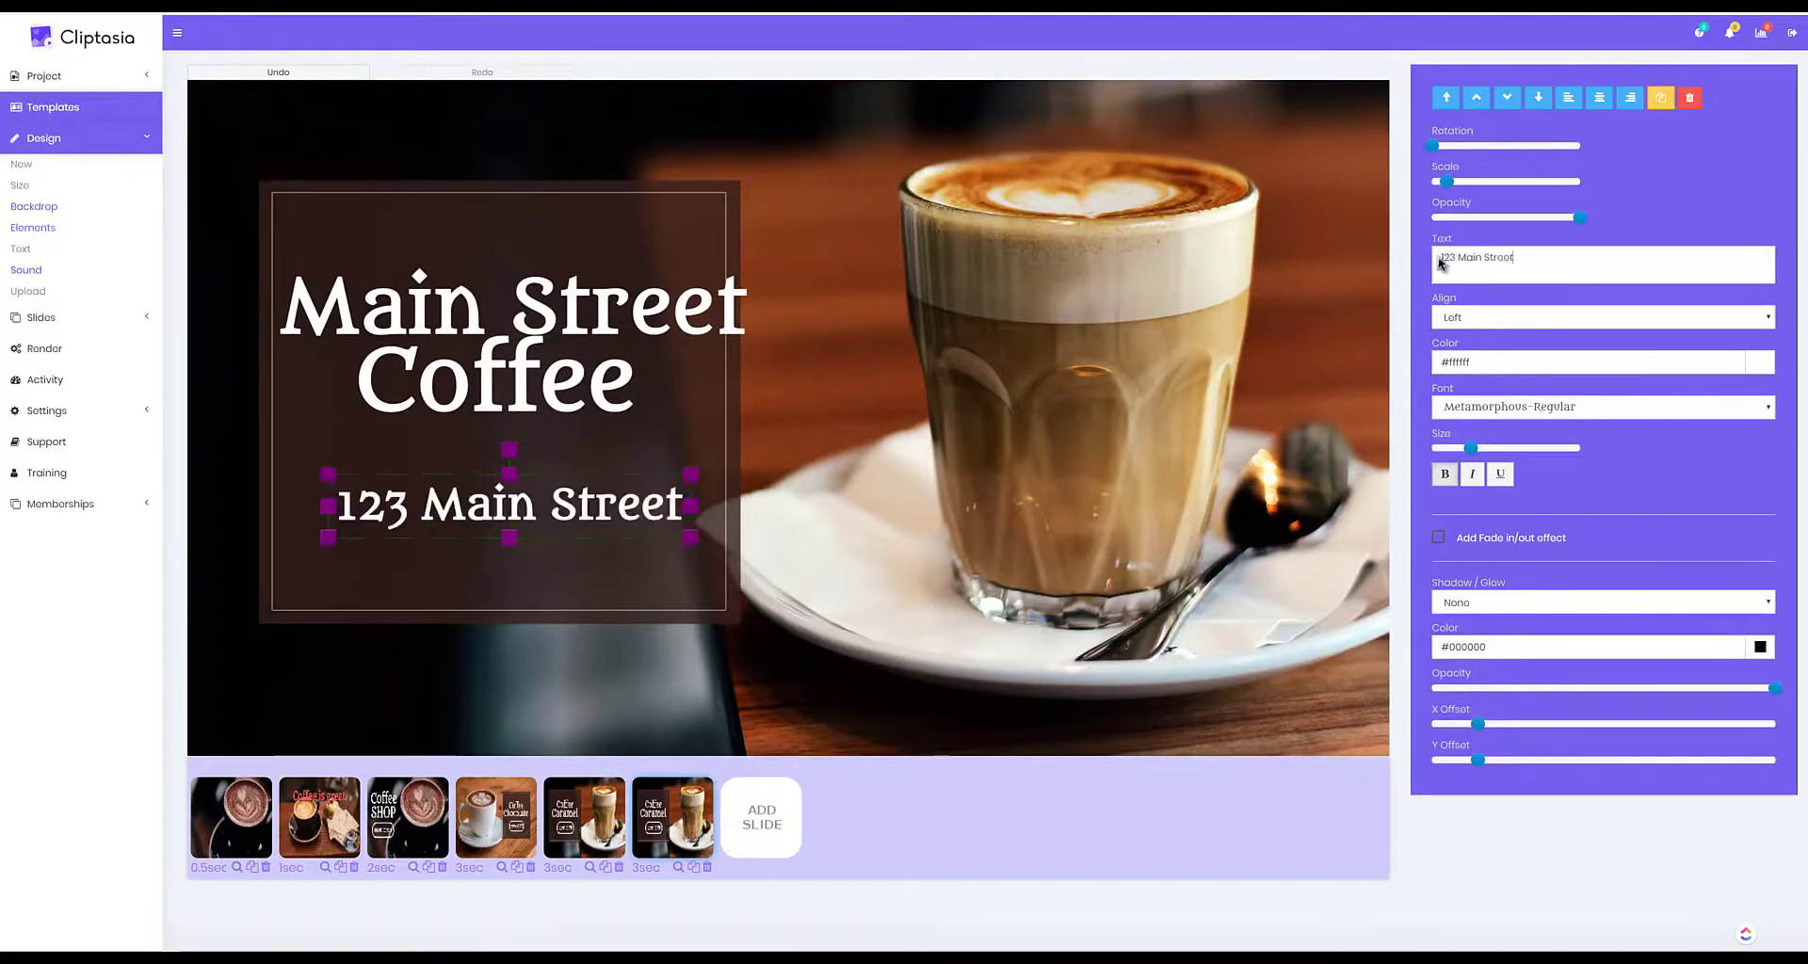
Step: Upload coffe.png and place the red cup logo above the Main Street Coffee title
click(32, 291)
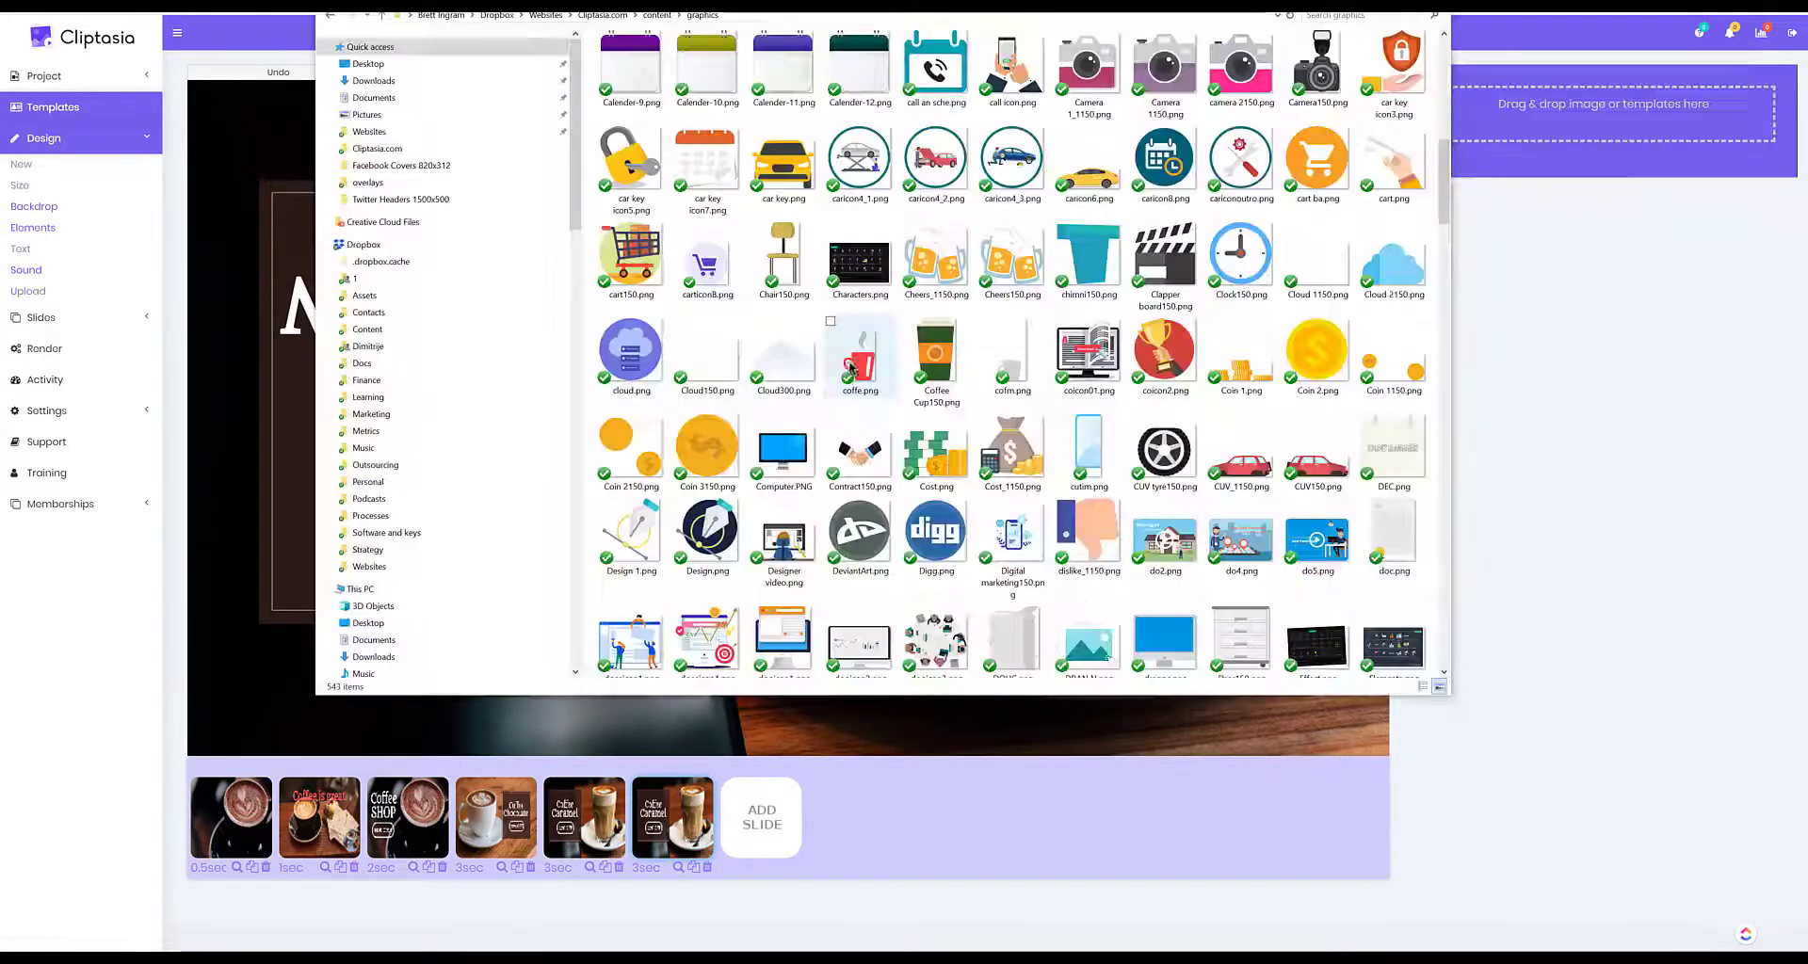
drag(1360, 159, 1521, 134)
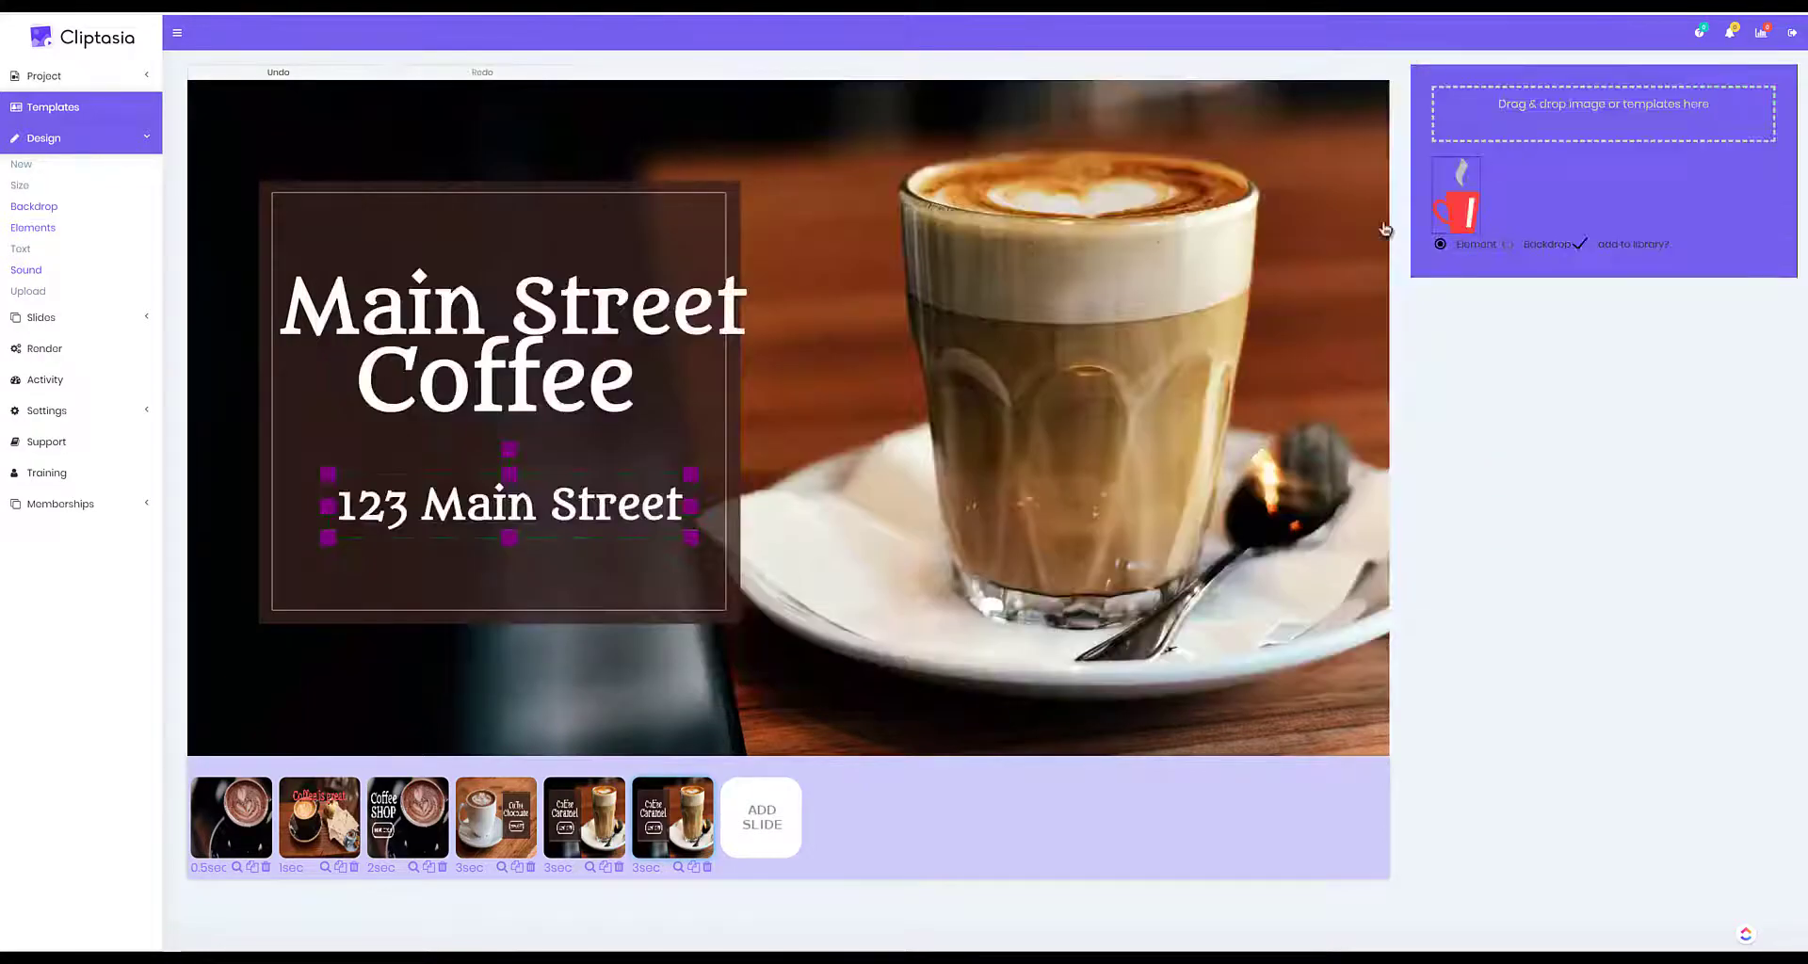
click(1461, 202)
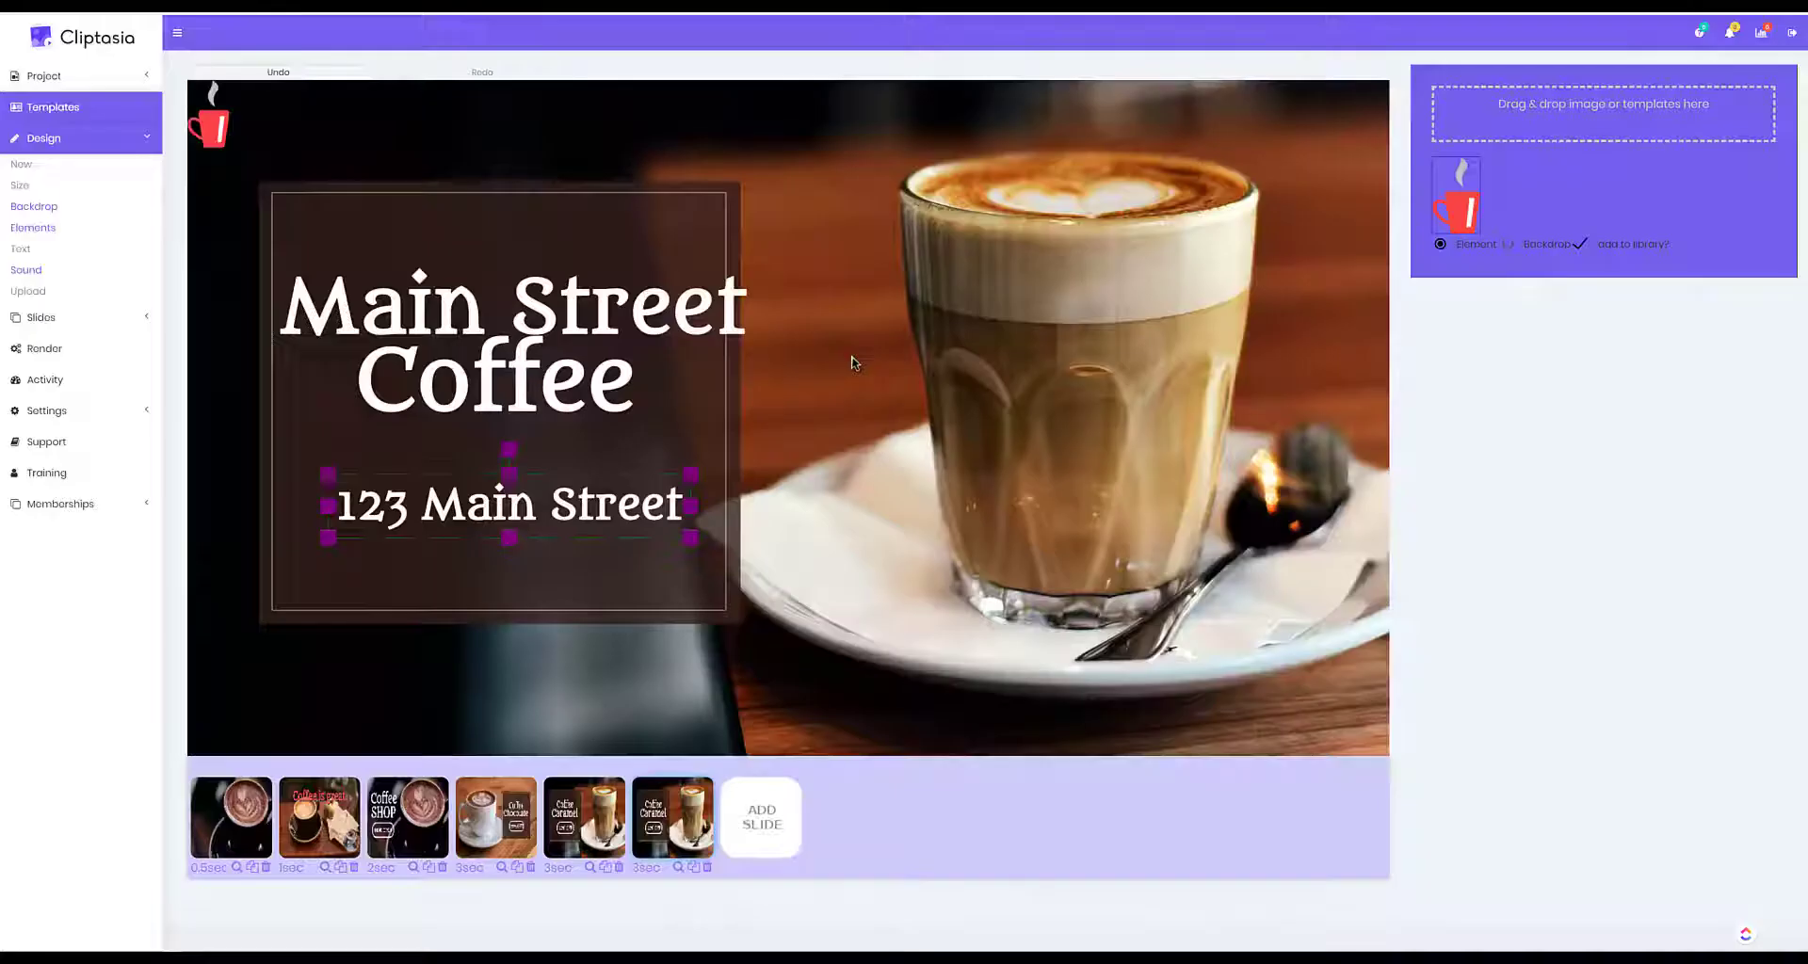
drag(221, 127, 687, 383)
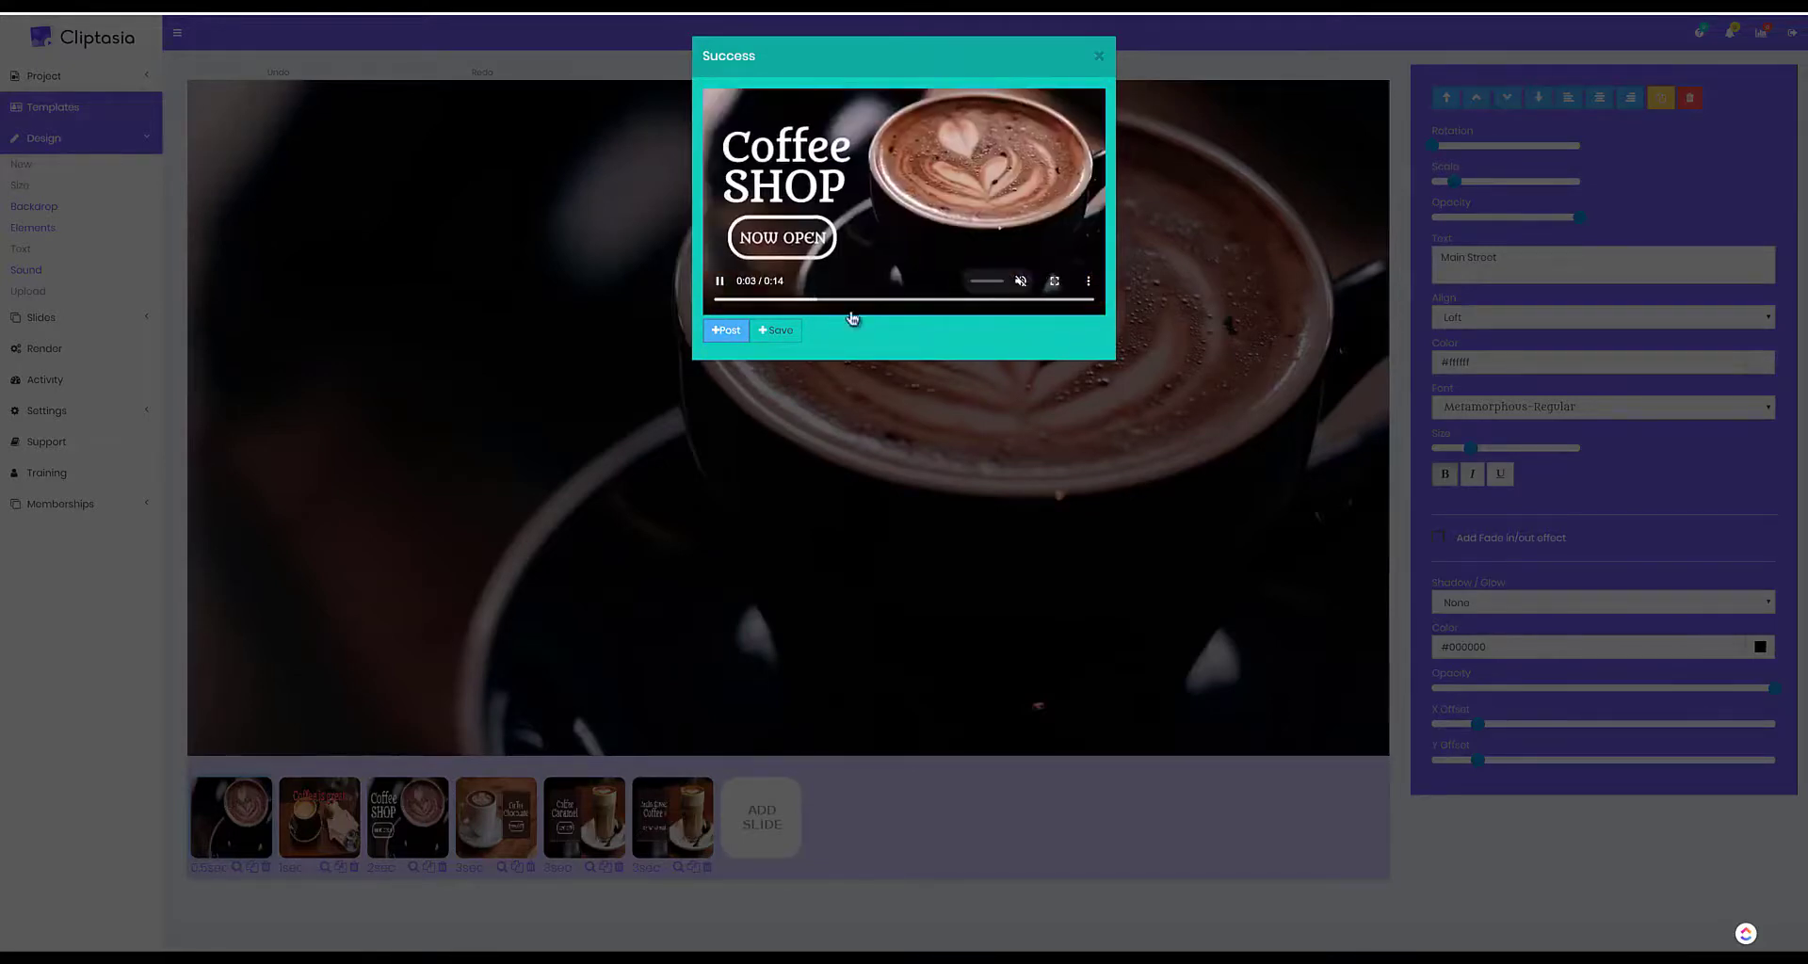
Step: Download the rendered video and start a post of it to Facebook Pages
click(896, 274)
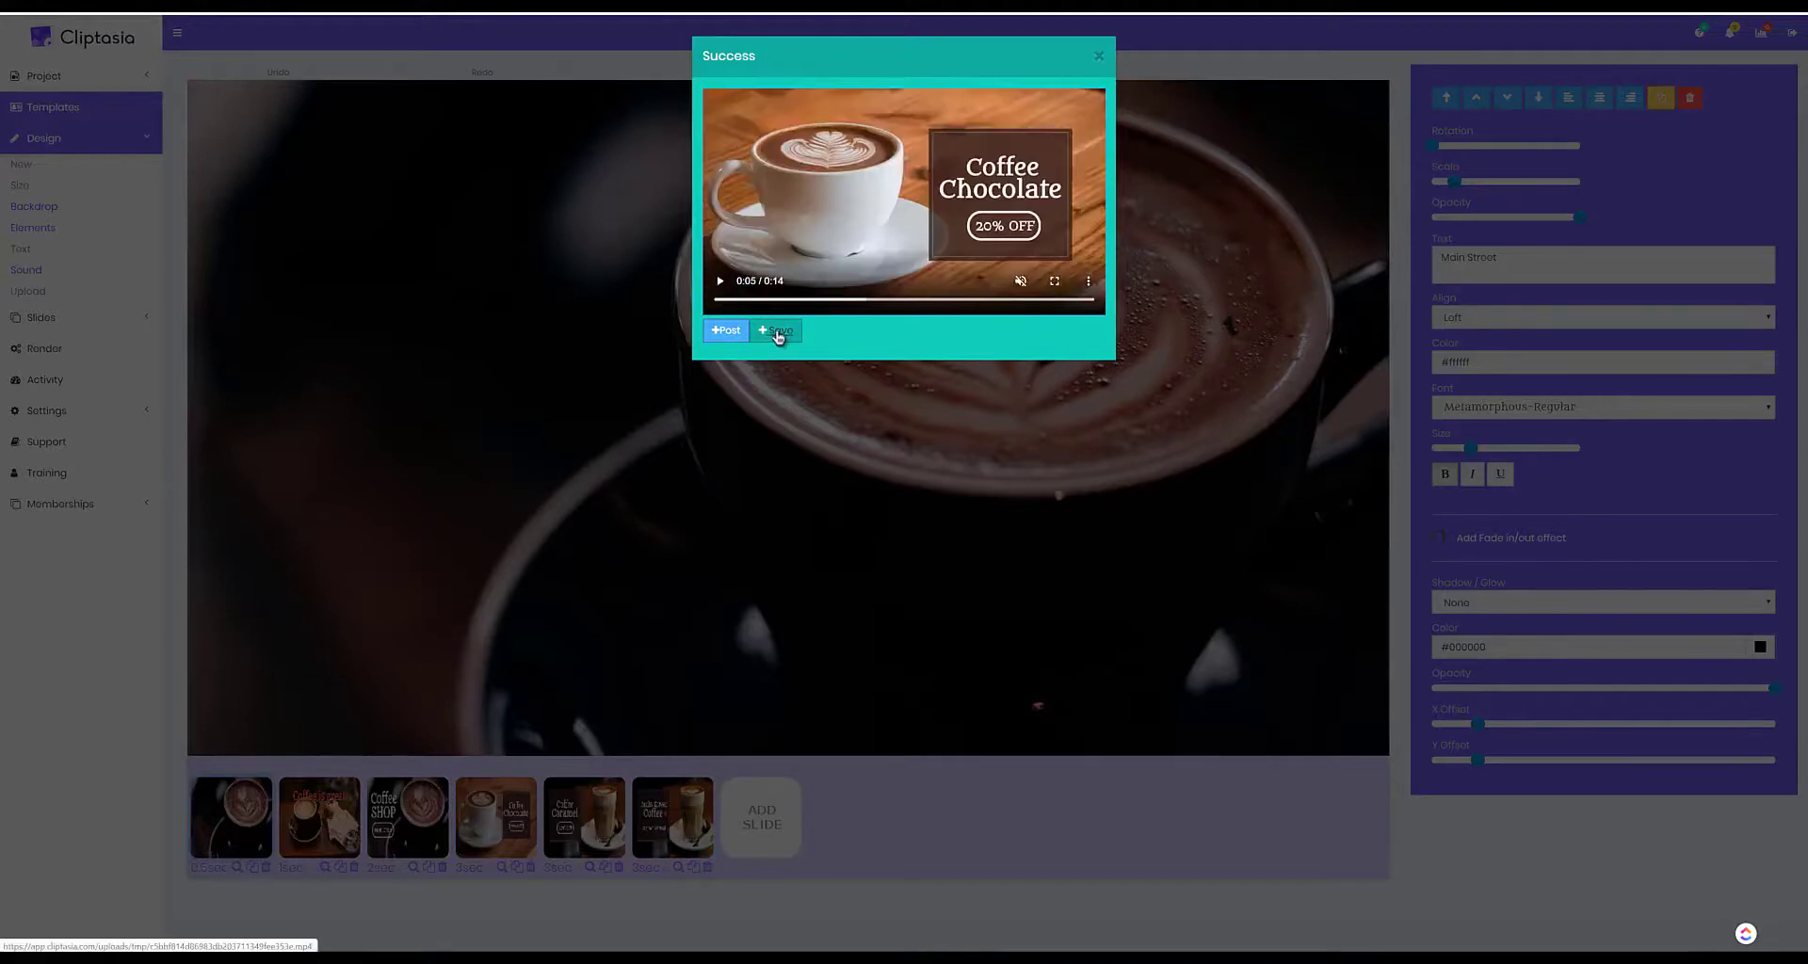
click(778, 332)
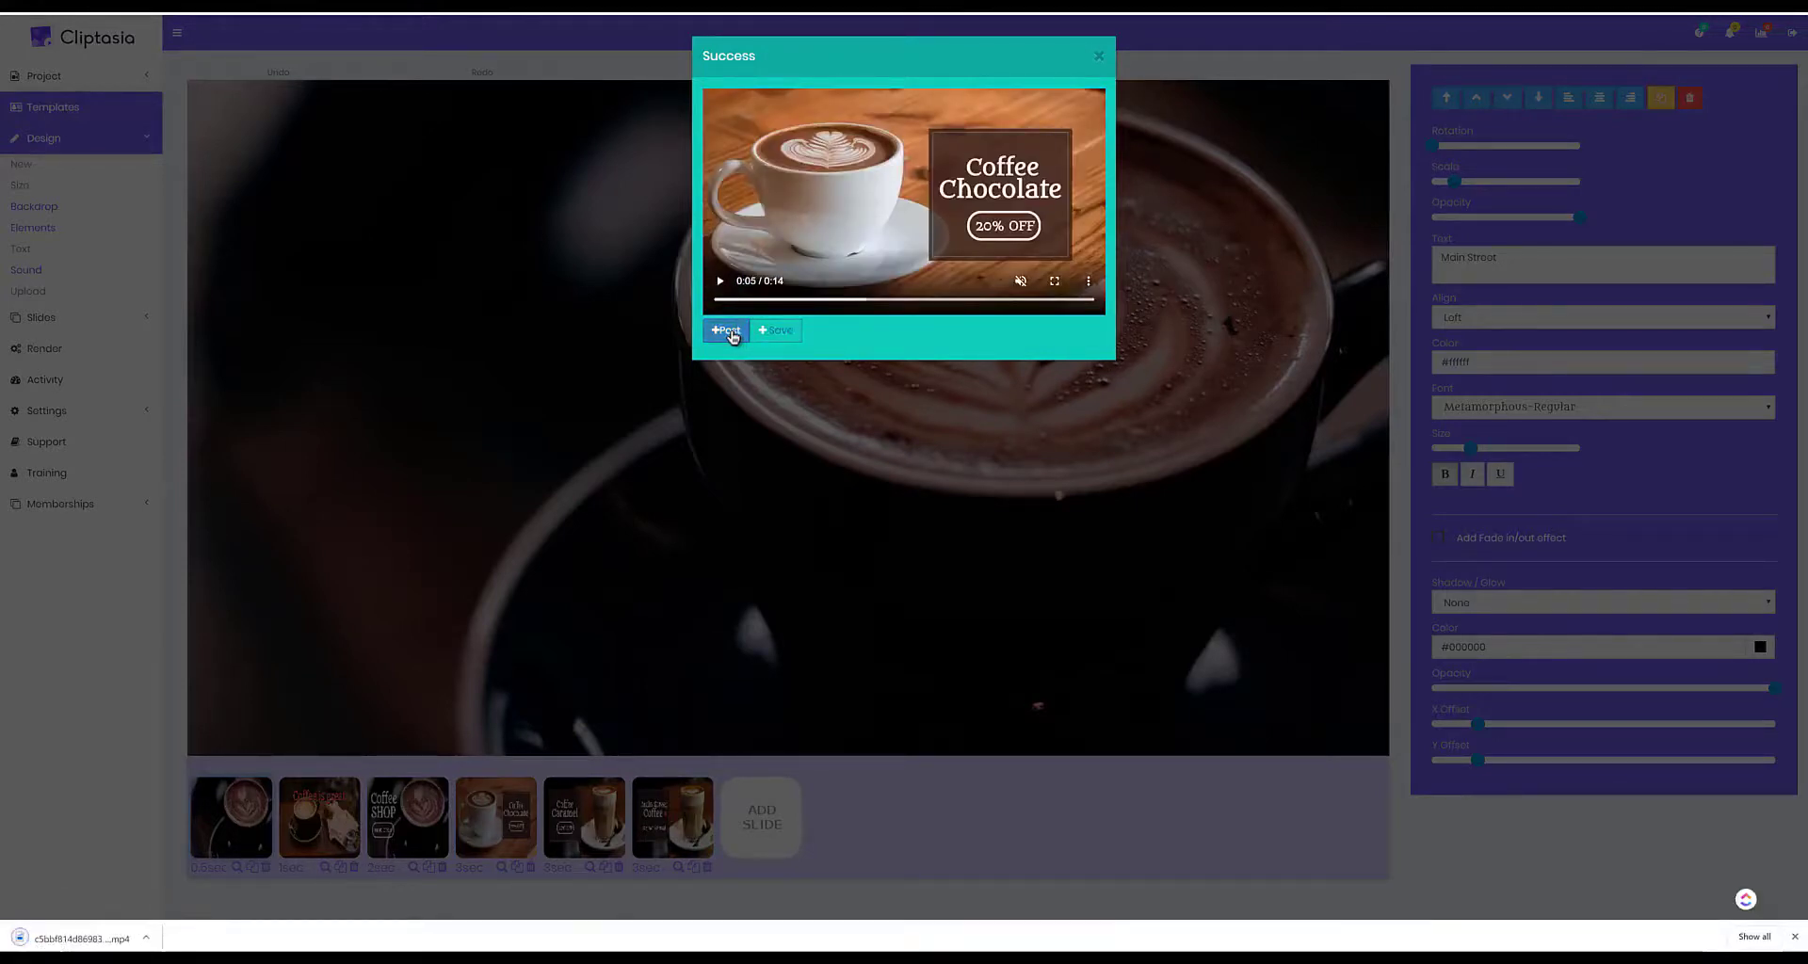
click(731, 333)
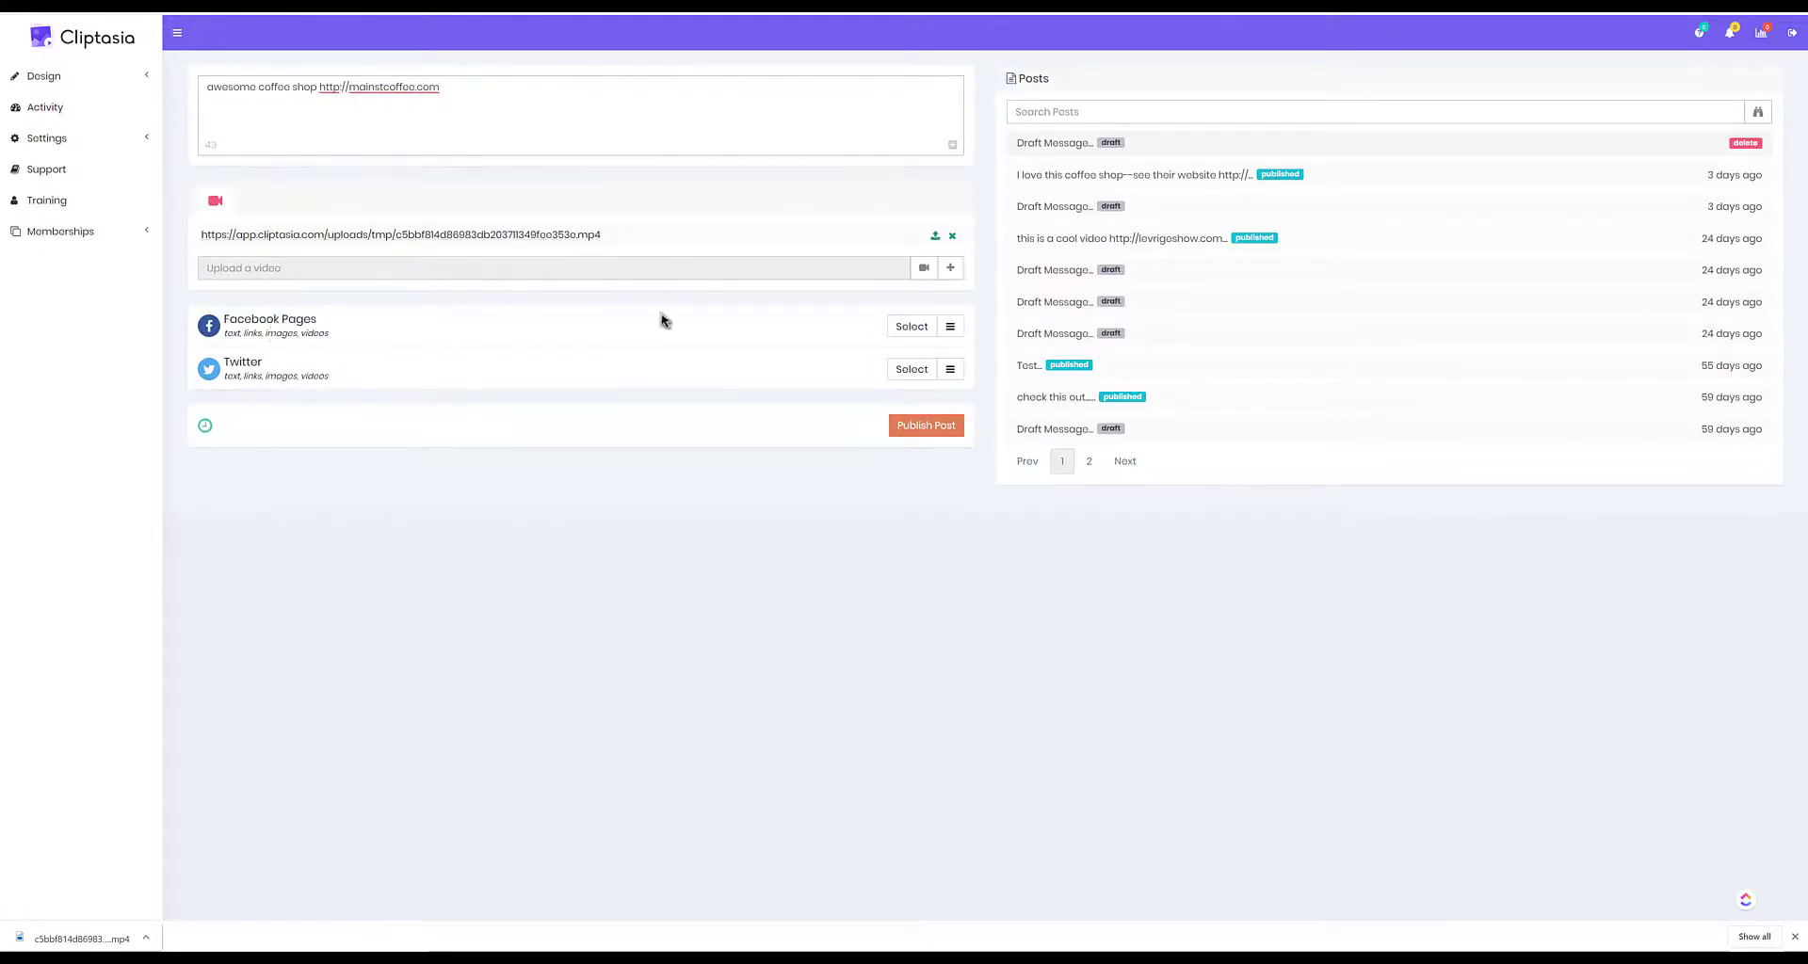
click(912, 326)
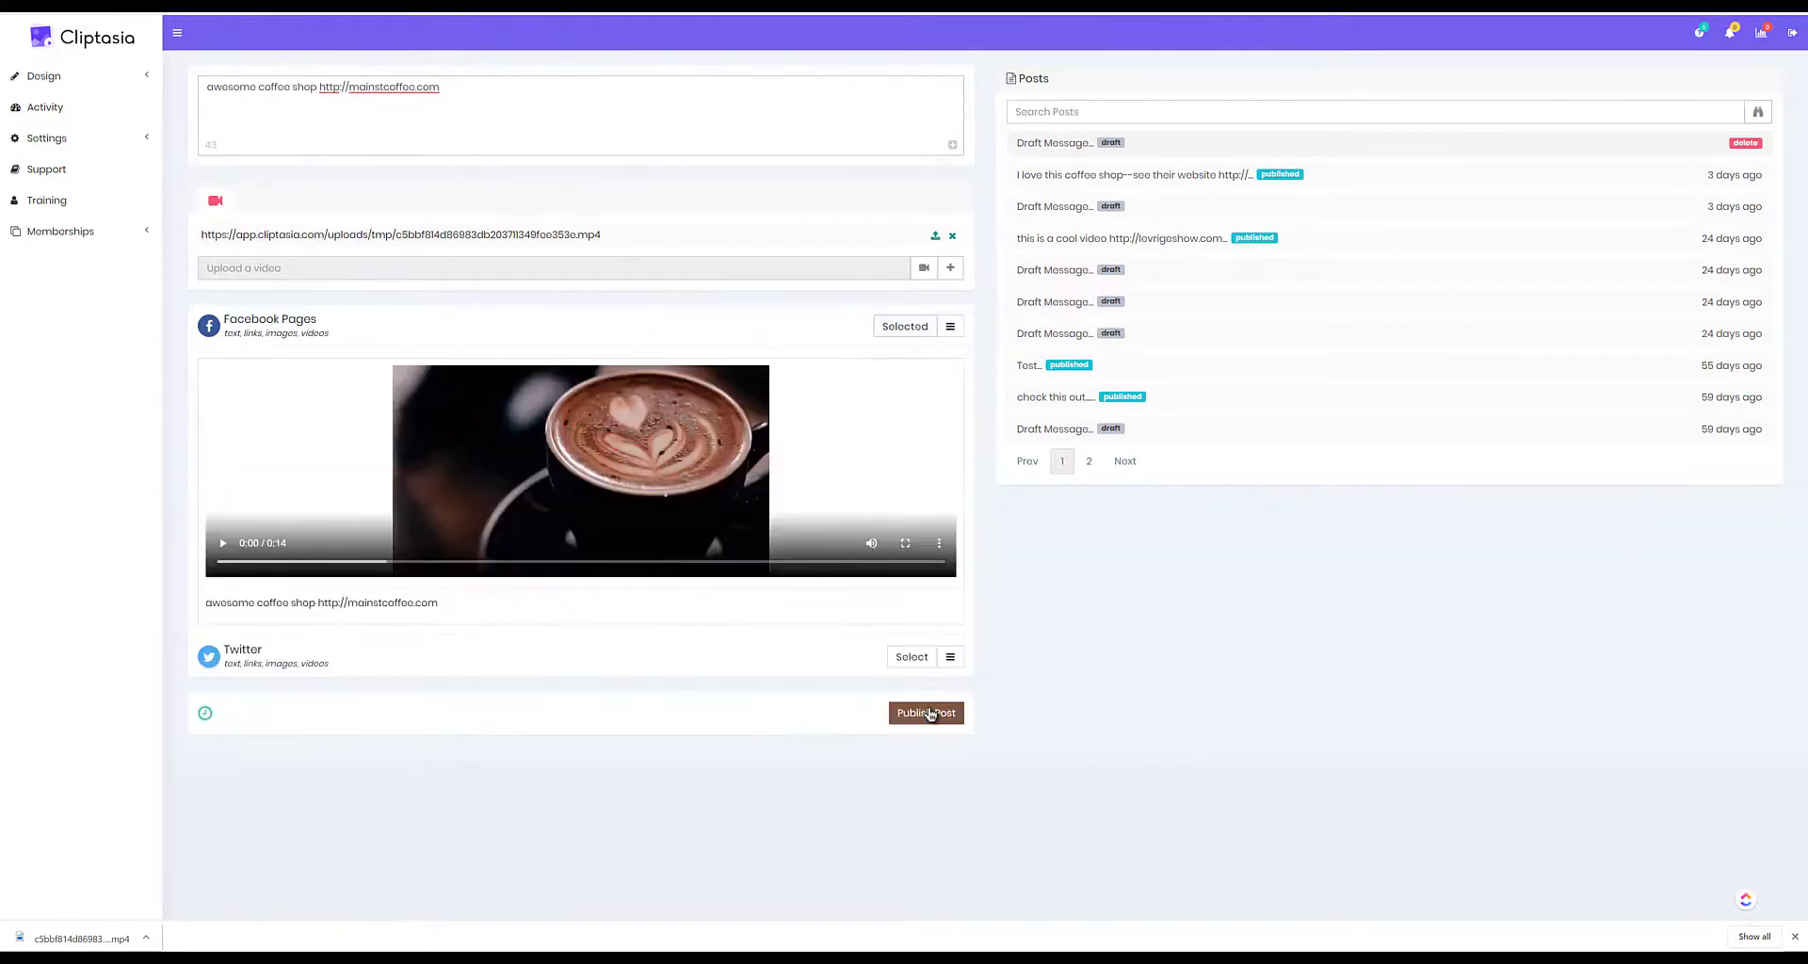